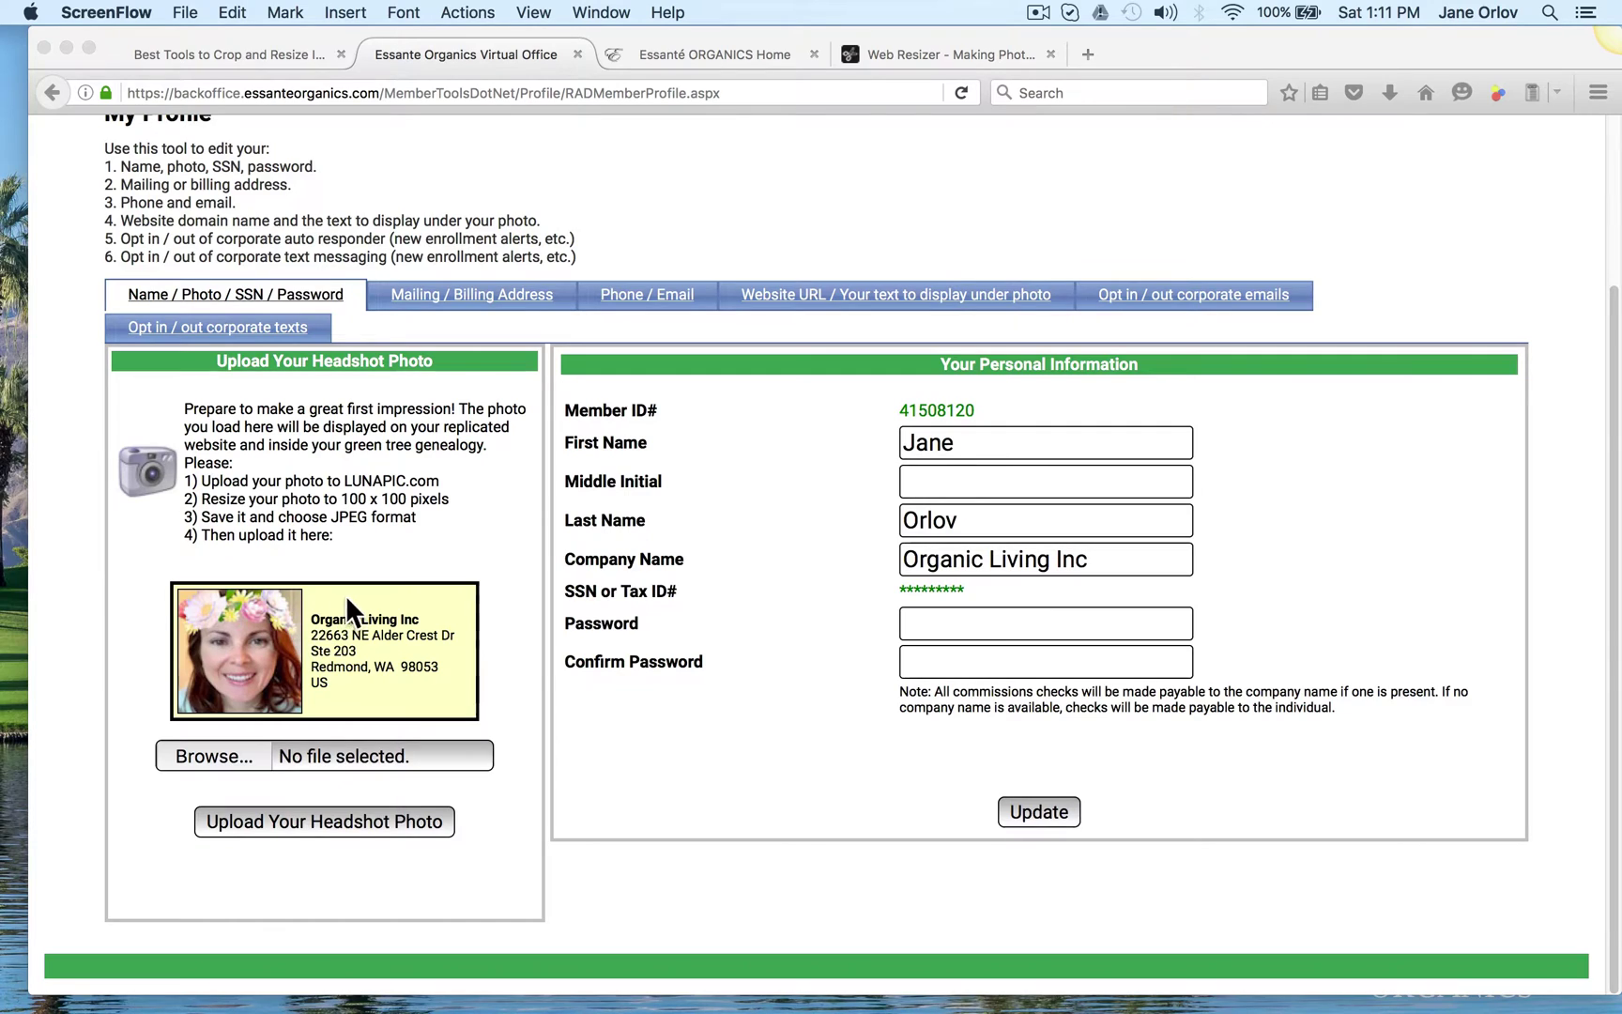
Step: Switch from the My Profile page to the Web Resizer browser tab
{"action": "left_click", "coordinate": [1021, 59]}
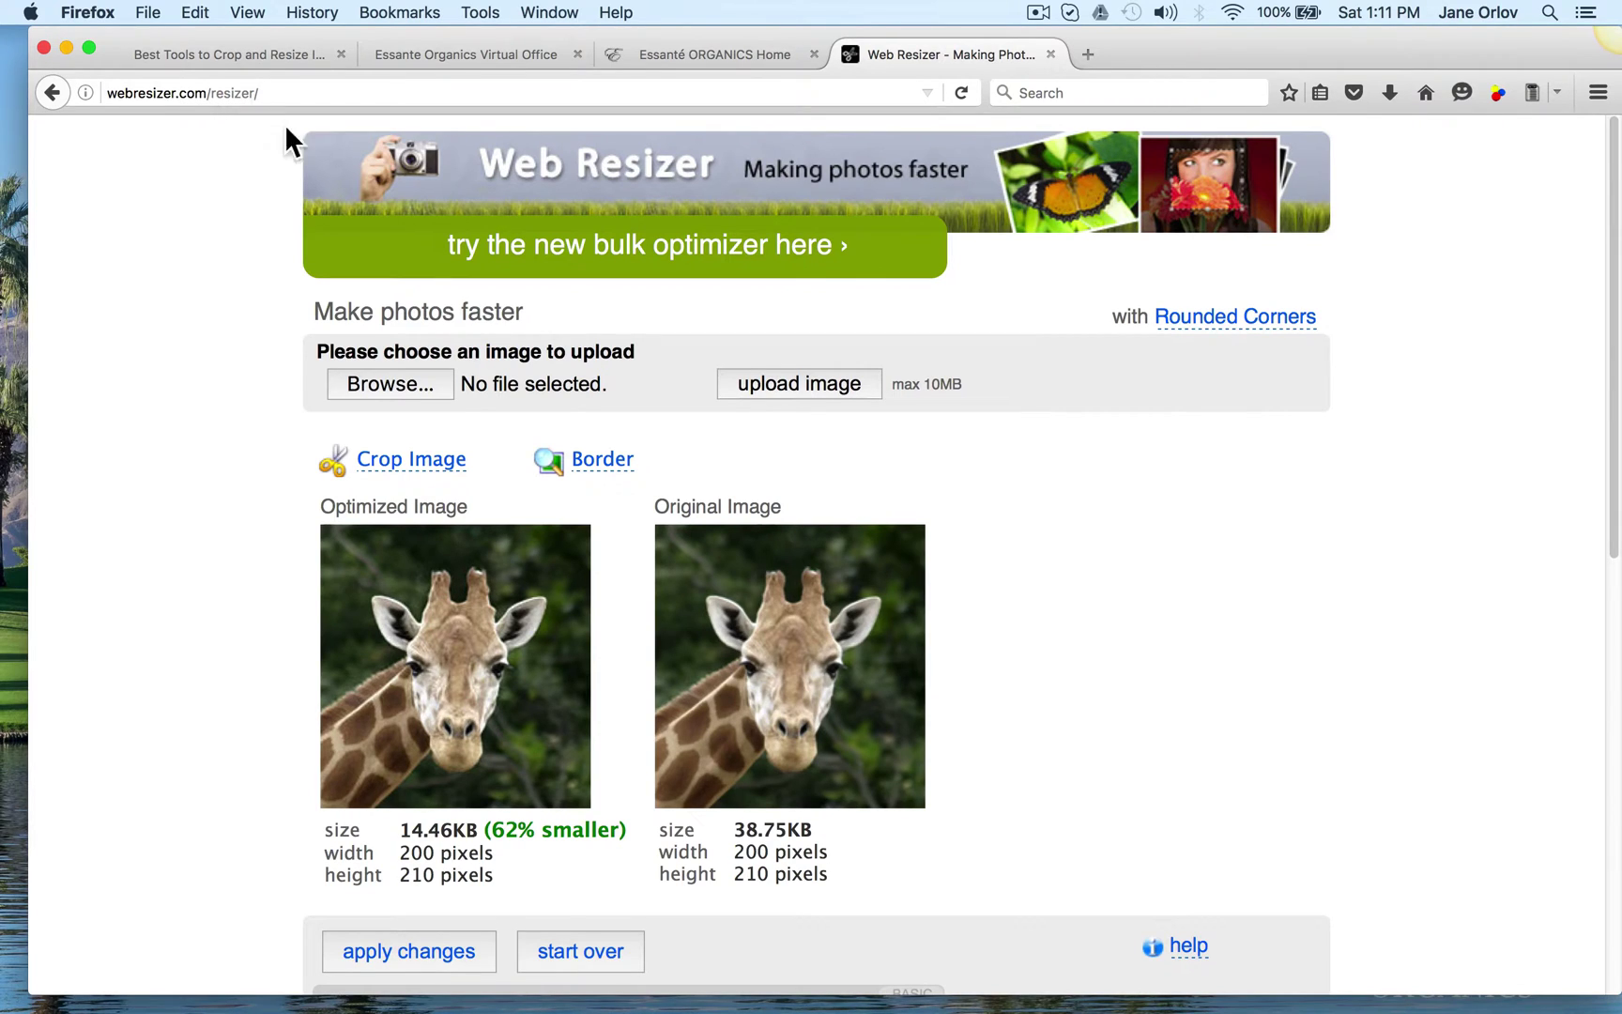
Step: Upload the profile headshot image from the Desktop into Web Resizer
{"action": "left_click", "coordinate": [394, 382]}
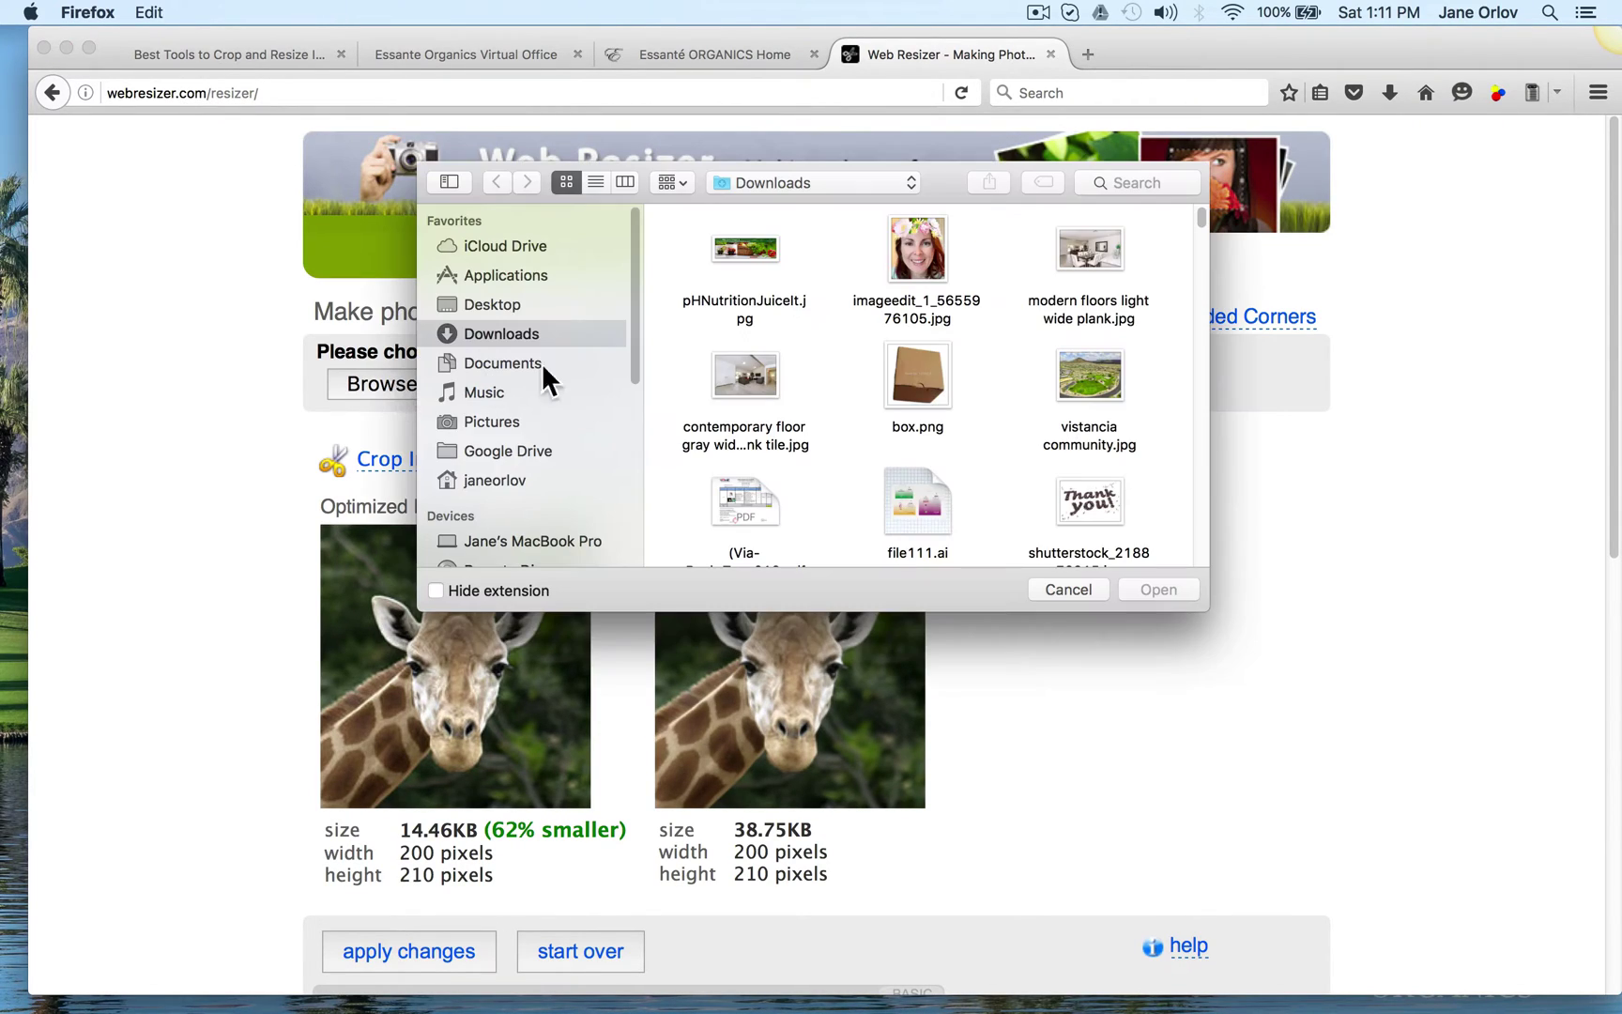
{"action": "left_click", "coordinate": [558, 305]}
{"action": "double_click", "coordinate": [871, 260]}
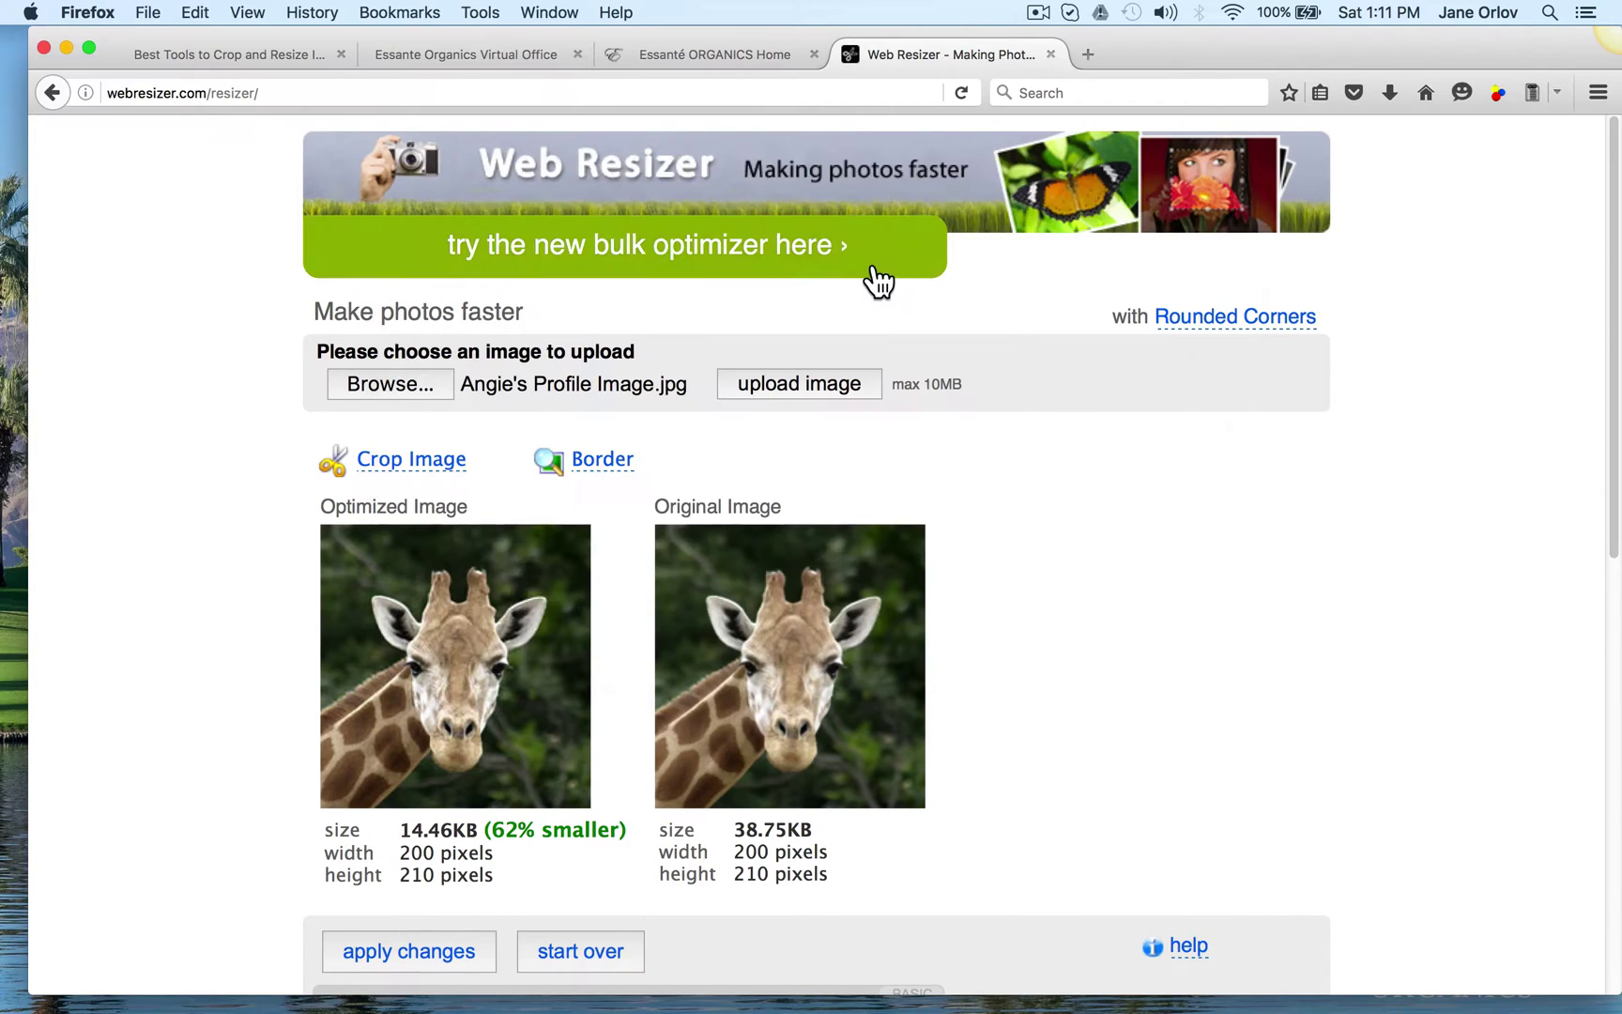
{"action": "left_click", "coordinate": [776, 388]}
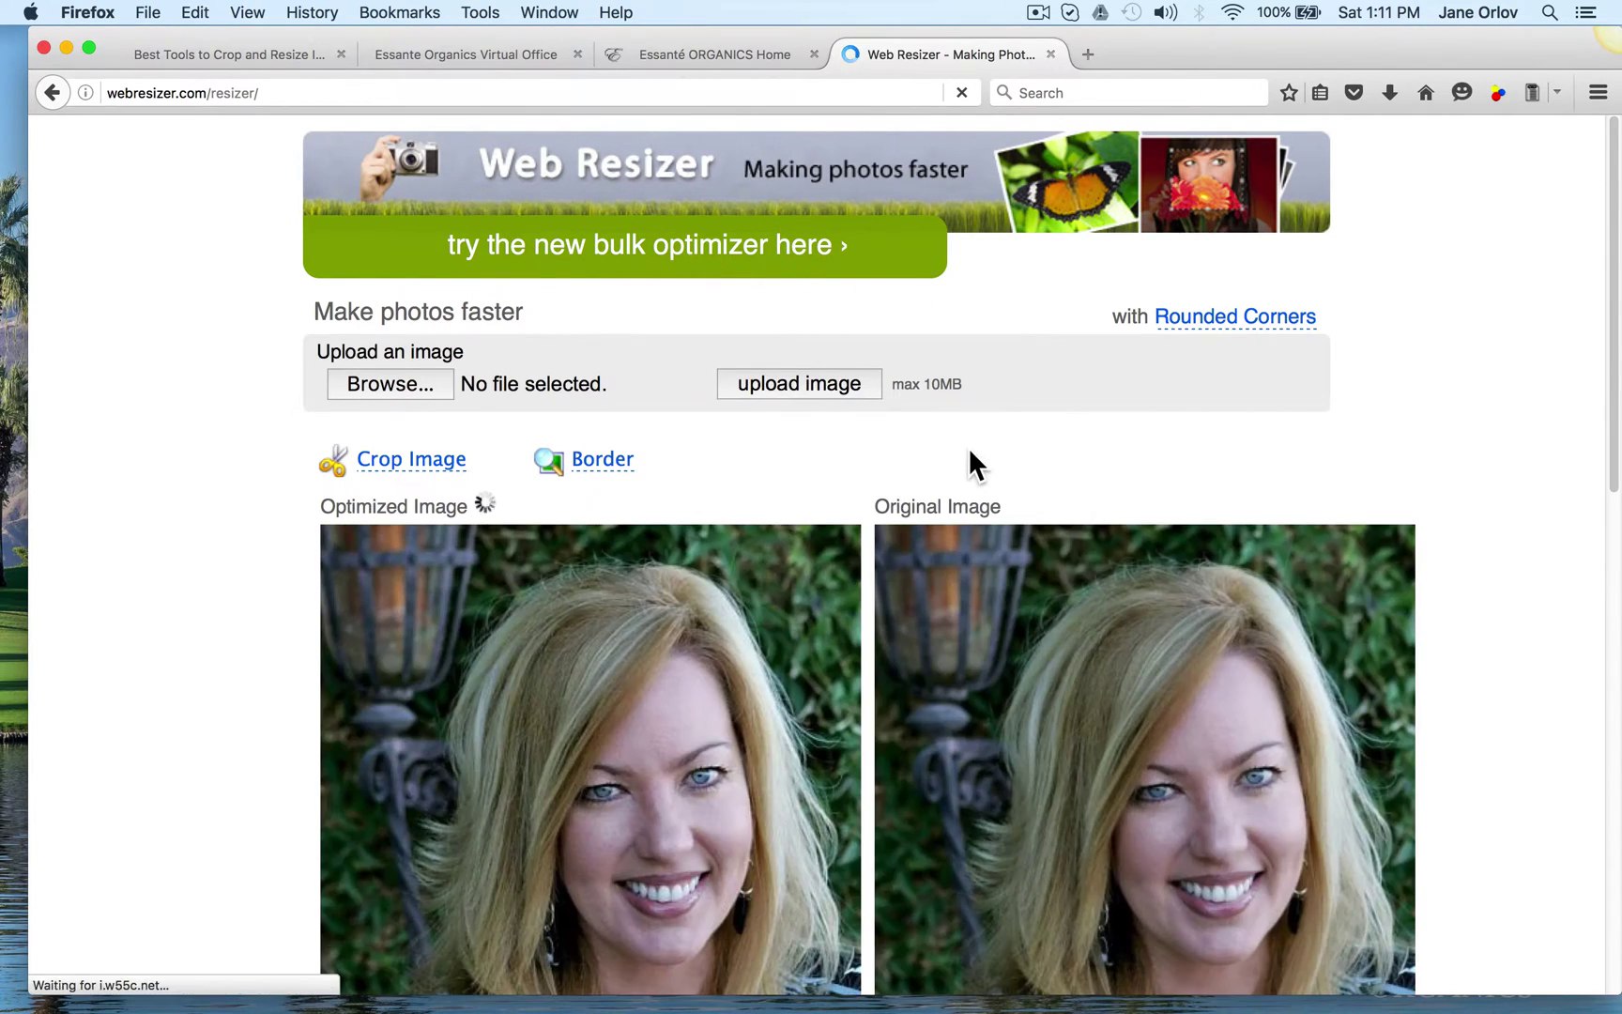
{"action": "scroll", "coordinate": [969, 464], "scroll_direction": "down", "scroll_amount": 2}
{"action": "scroll", "coordinate": [969, 464], "scroll_direction": "down", "scroll_amount": 4}
{"action": "scroll", "coordinate": [976, 465], "scroll_direction": "up", "scroll_amount": 1}
{"action": "scroll", "coordinate": [971, 464], "scroll_direction": "up", "scroll_amount": 1}
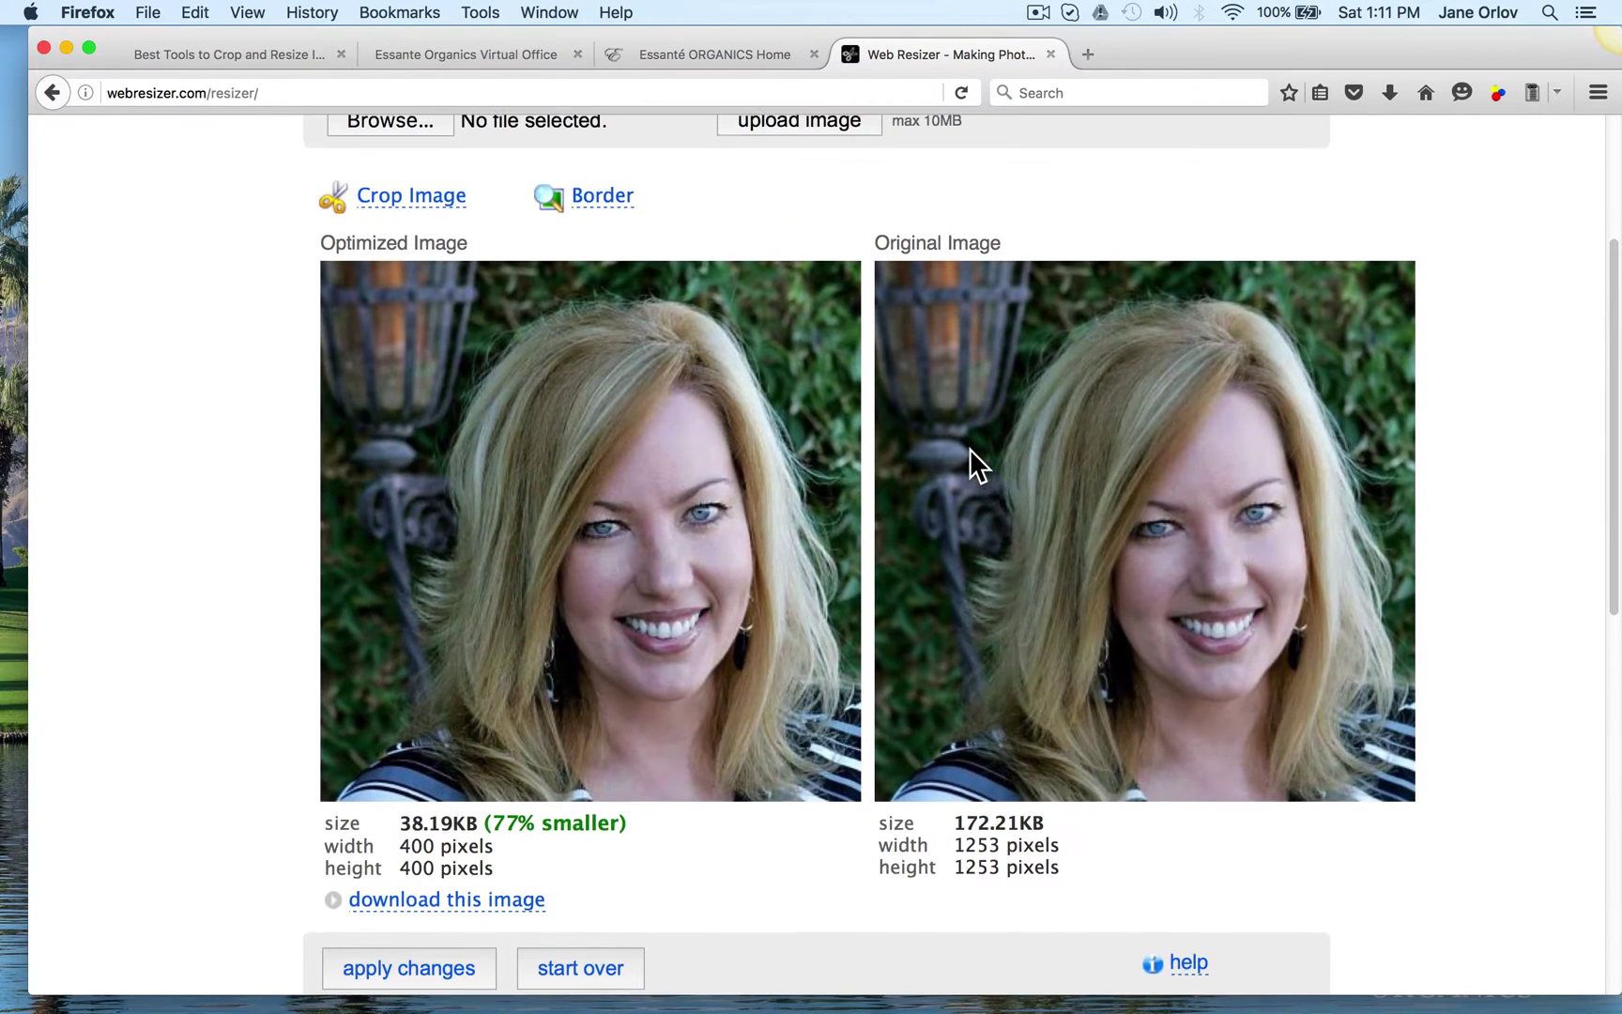
{"action": "scroll", "coordinate": [727, 317], "scroll_direction": "up", "scroll_amount": 2}
{"action": "scroll", "coordinate": [727, 338], "scroll_direction": "down", "scroll_amount": 1}
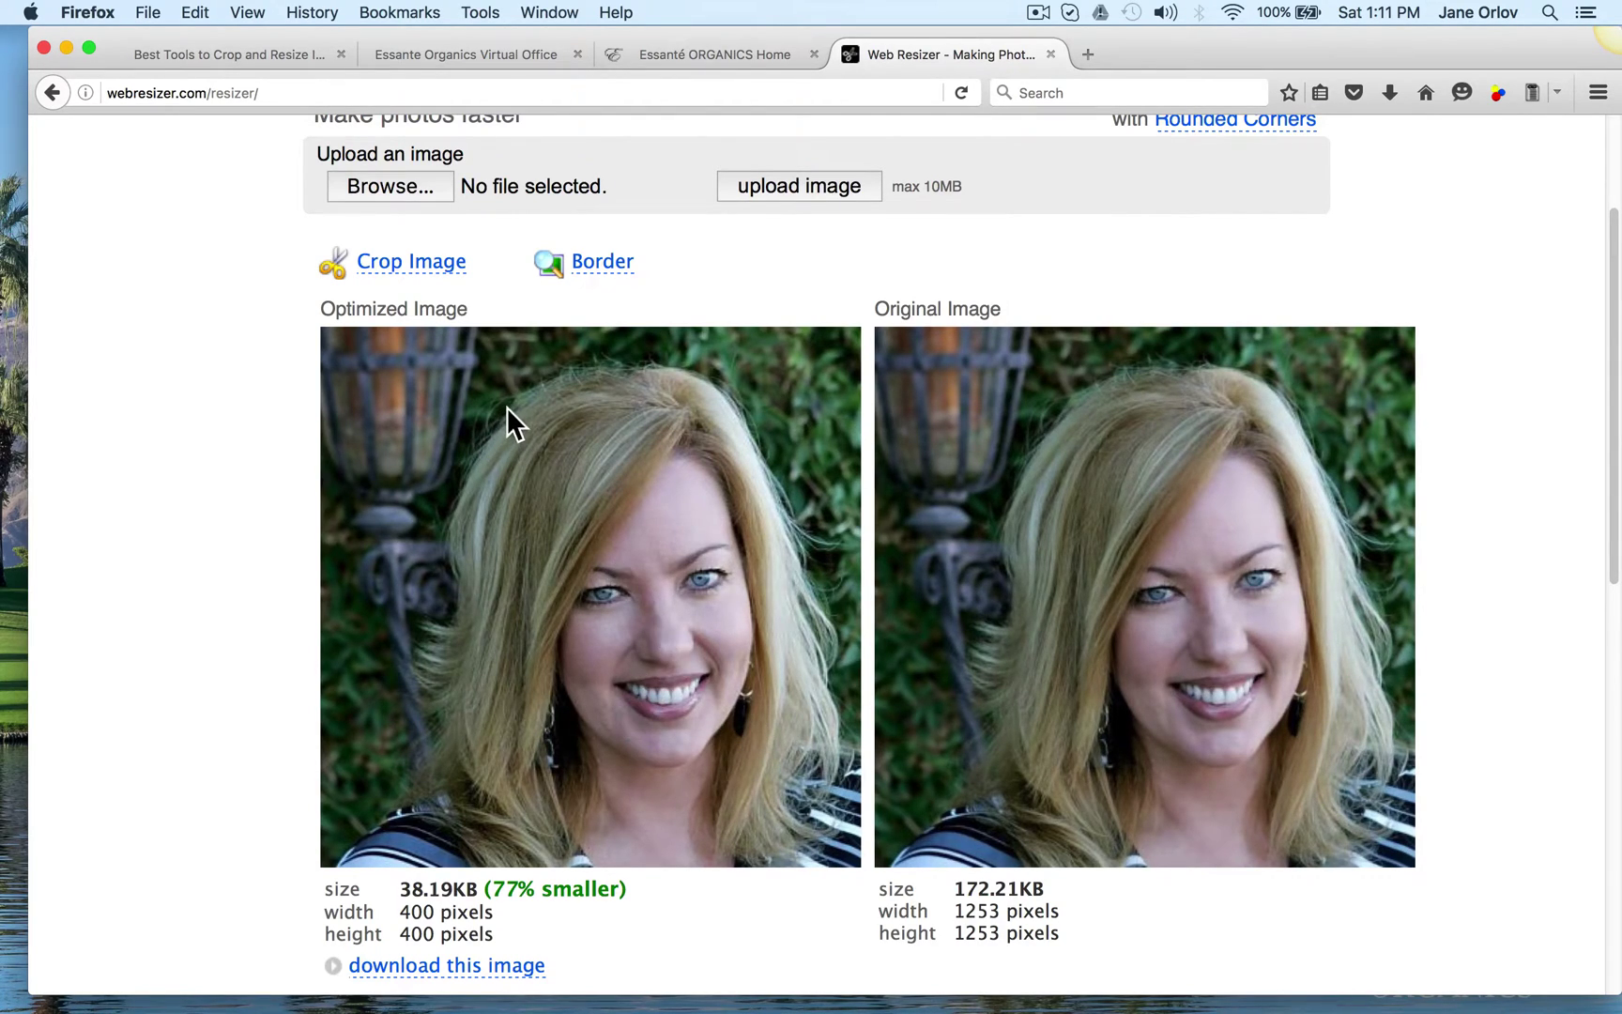
{"action": "scroll", "coordinate": [507, 418], "scroll_direction": "up", "scroll_amount": 1}
{"action": "scroll", "coordinate": [444, 317], "scroll_direction": "up", "scroll_amount": 1}
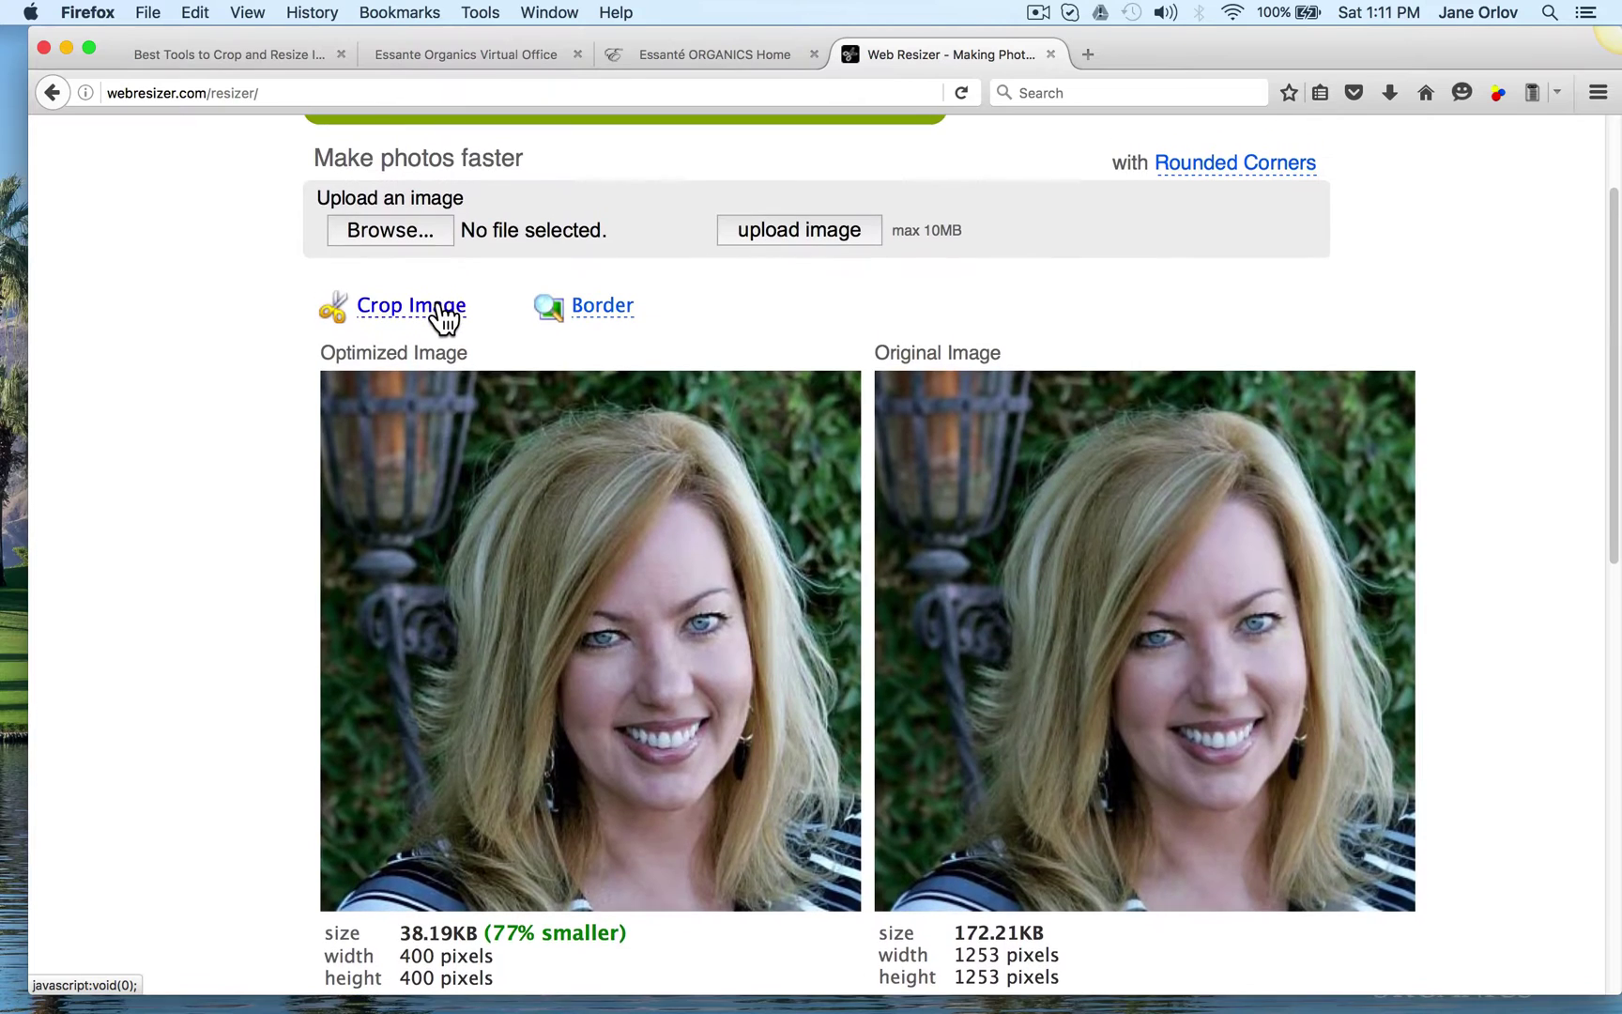
Step: Start Crop Image and fit a 250×250 square crop box centred on the woman's face
{"action": "left_click", "coordinate": [444, 317]}
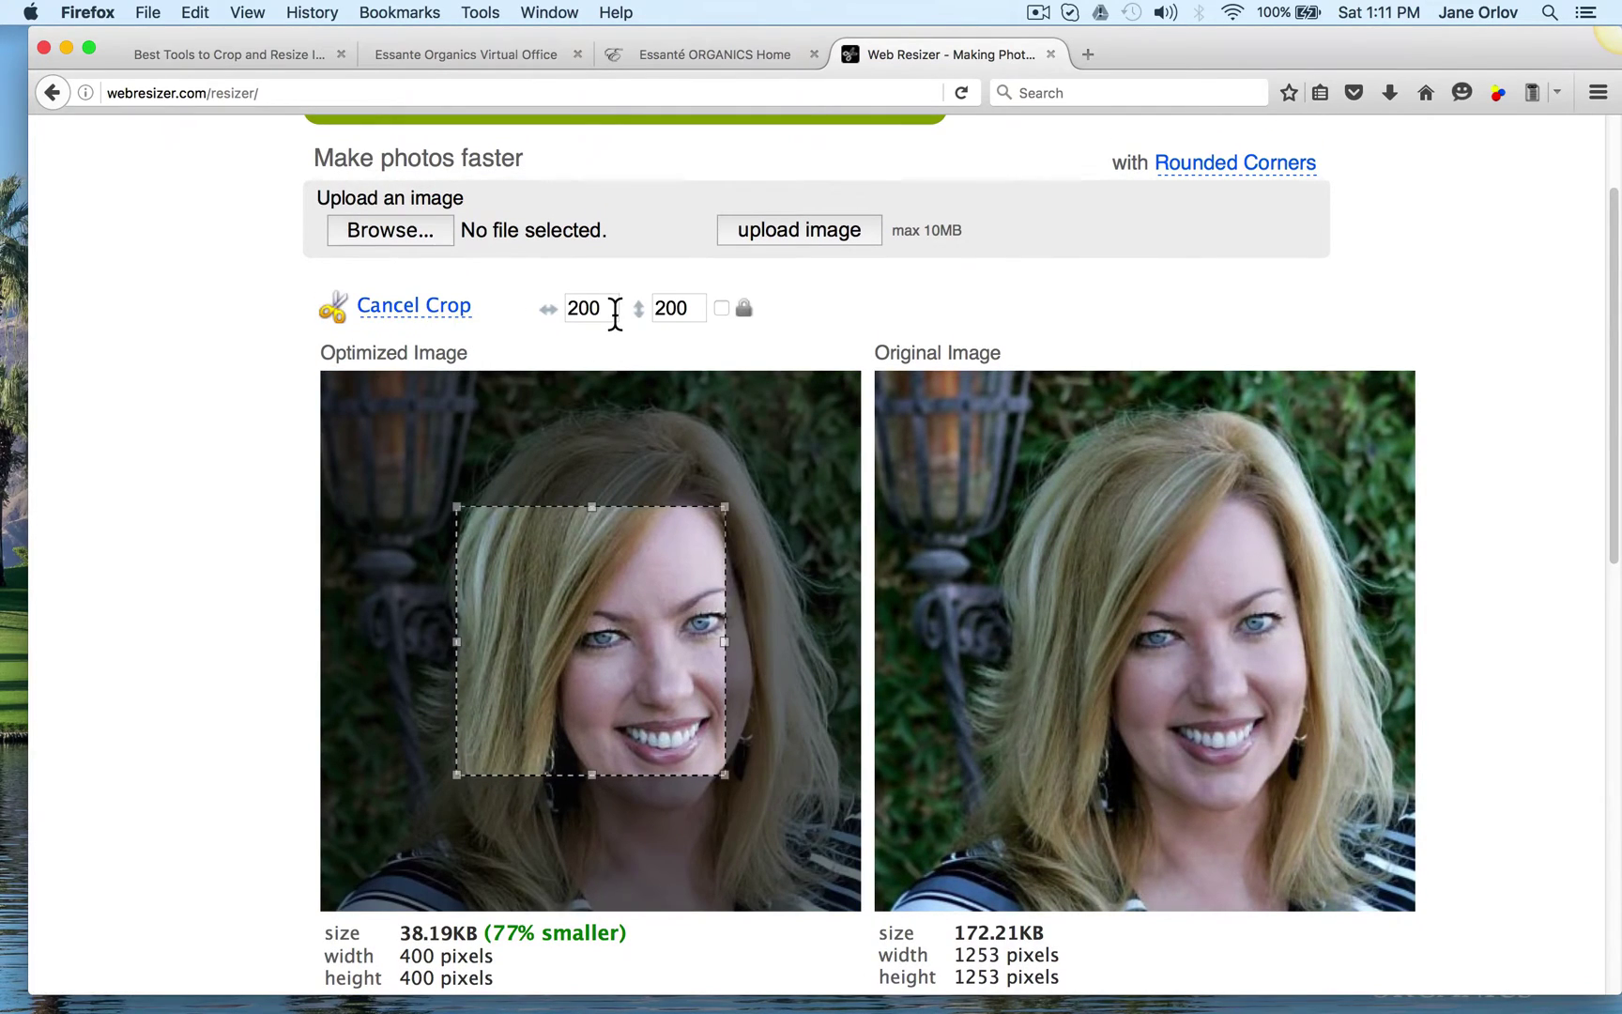
{"action": "left_click_drag", "start_coordinate": [634, 590], "coordinate": [669, 581]}
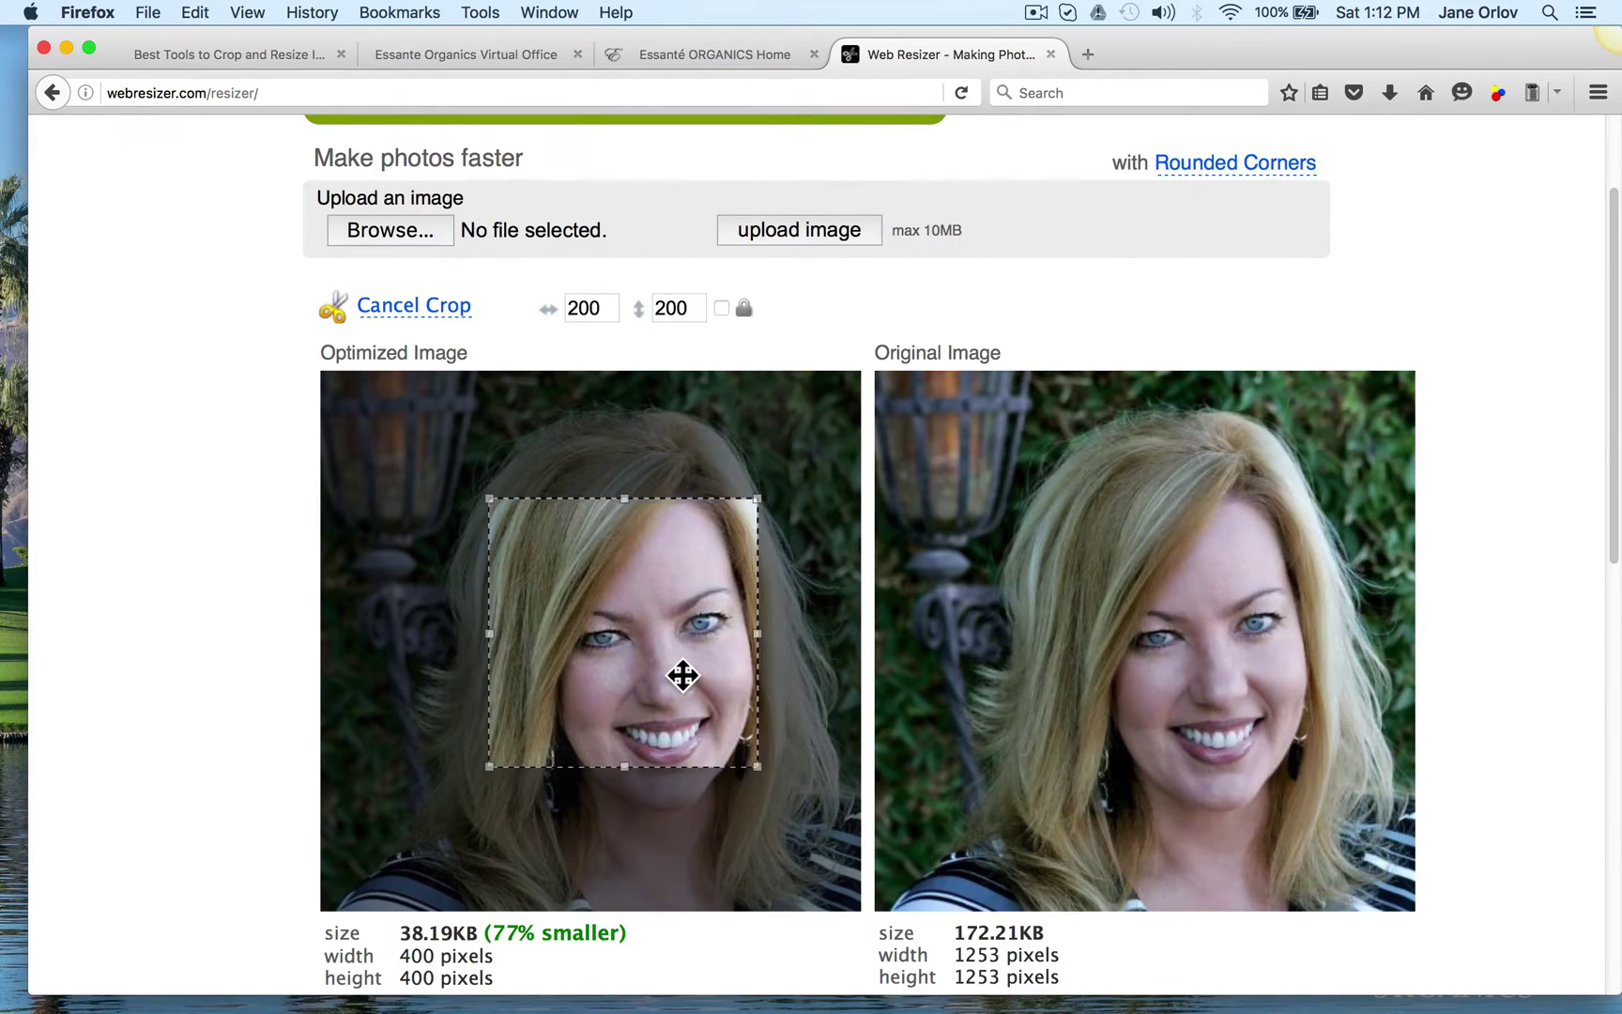
{"action": "left_click_drag", "start_coordinate": [680, 673], "coordinate": [711, 729]}
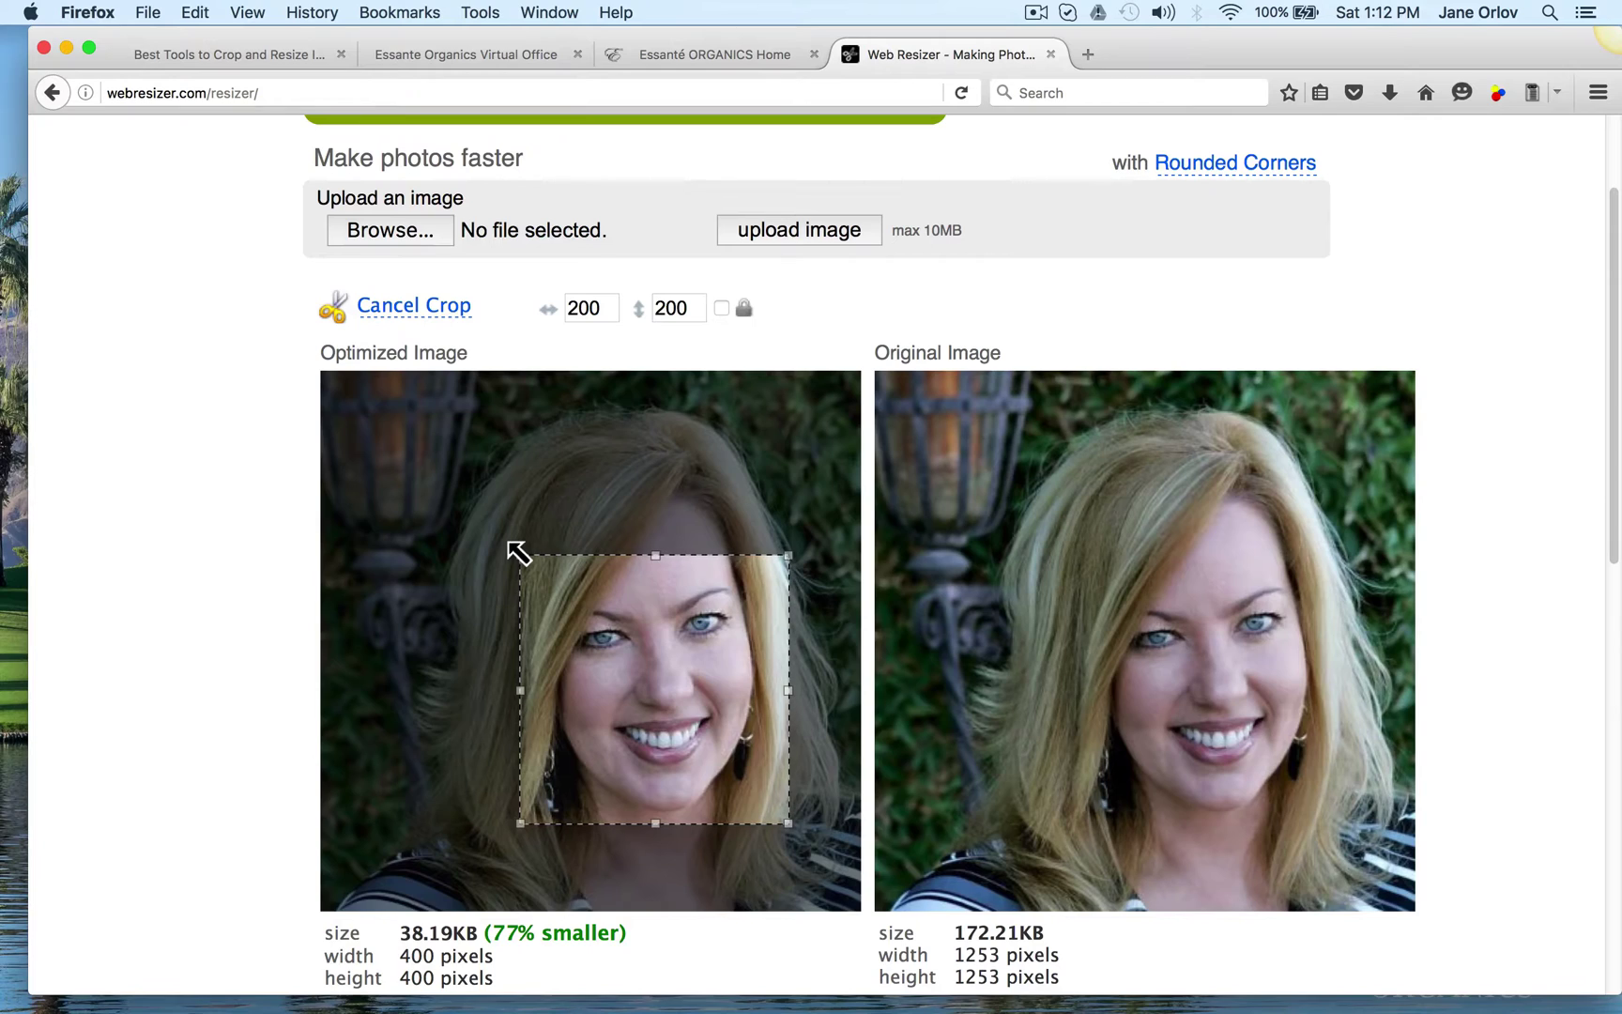
{"action": "left_click_drag", "start_coordinate": [518, 552], "coordinate": [476, 508]}
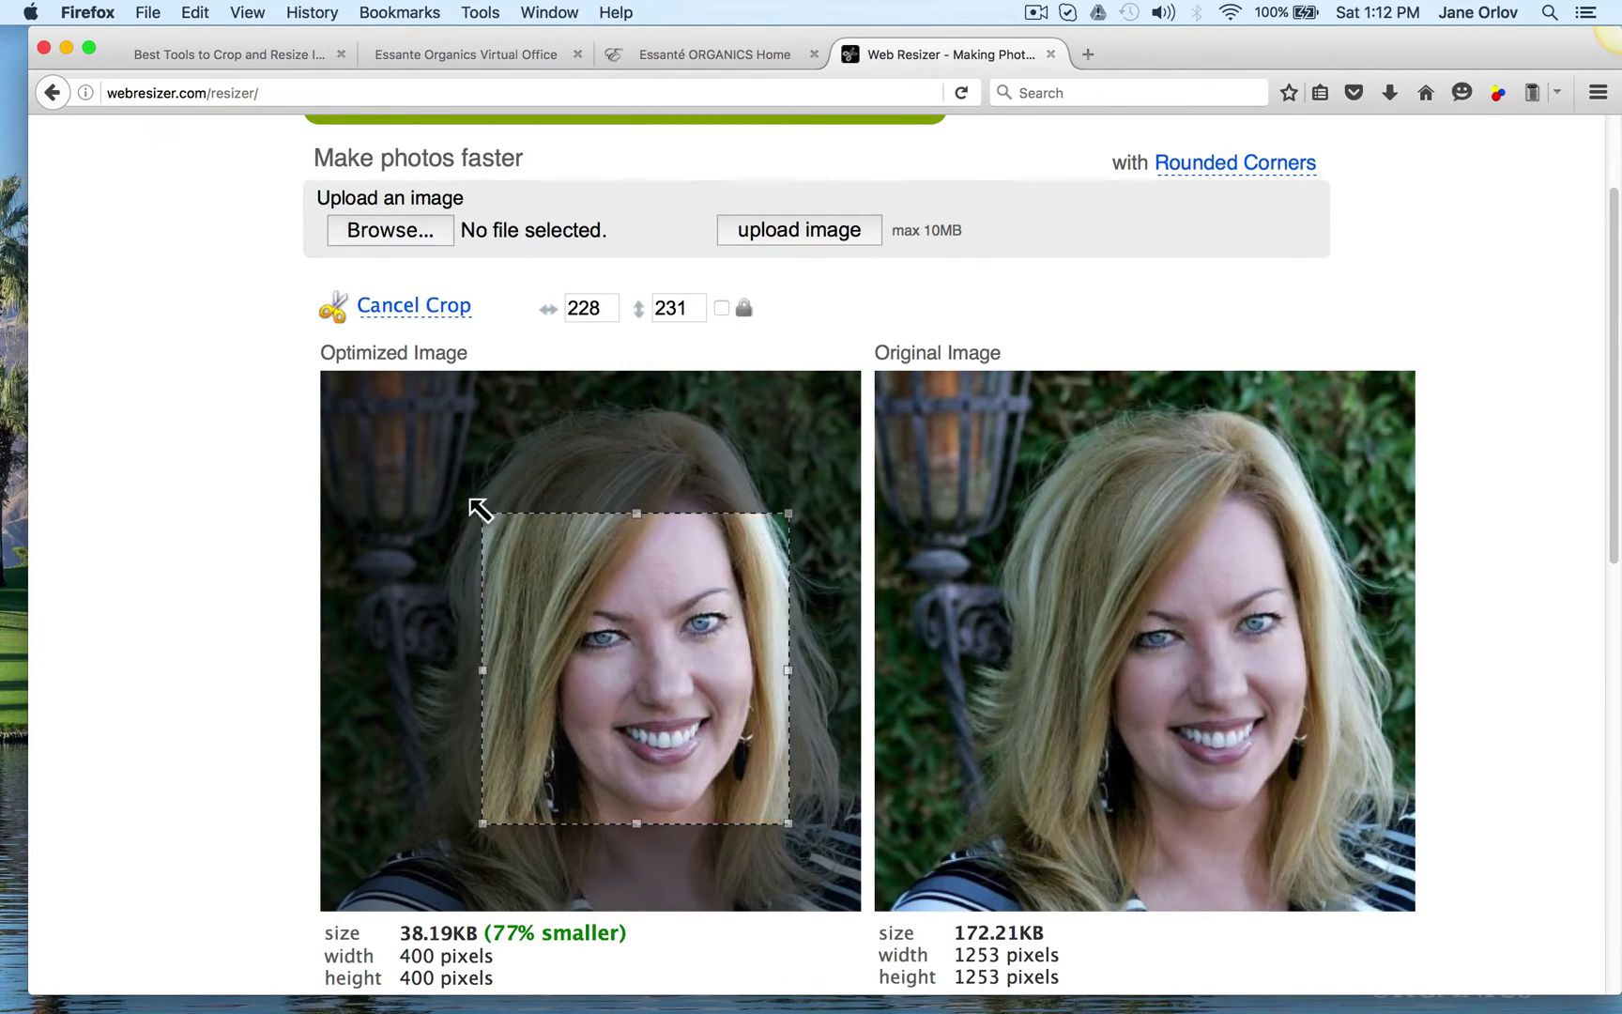
{"action": "mouse_move", "coordinate": [474, 507]}
{"action": "left_mouse_down"}
{"action": "mouse_move", "coordinate": [489, 508]}
{"action": "mouse_move", "coordinate": [469, 470]}
{"action": "mouse_move", "coordinate": [453, 489]}
{"action": "left_mouse_up"}
{"action": "left_click_drag", "start_coordinate": [602, 574], "coordinate": [629, 591]}
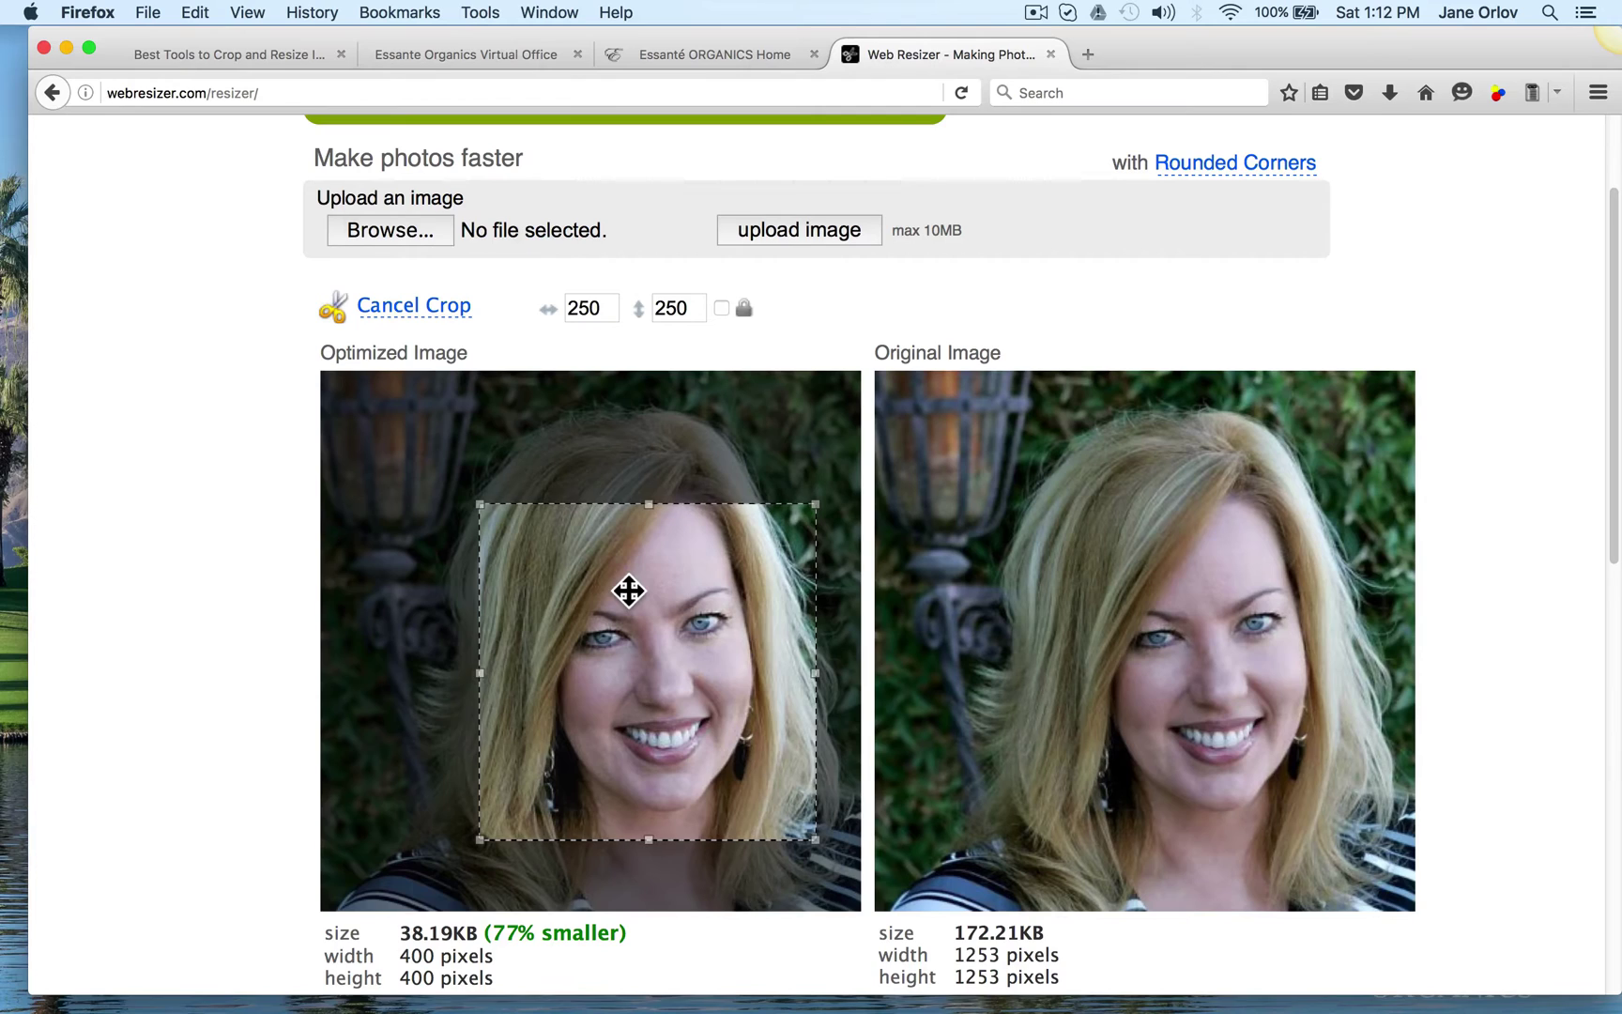
{"action": "scroll", "coordinate": [655, 591], "scroll_direction": "down", "scroll_amount": 2}
{"action": "scroll", "coordinate": [646, 607], "scroll_direction": "down", "scroll_amount": 3}
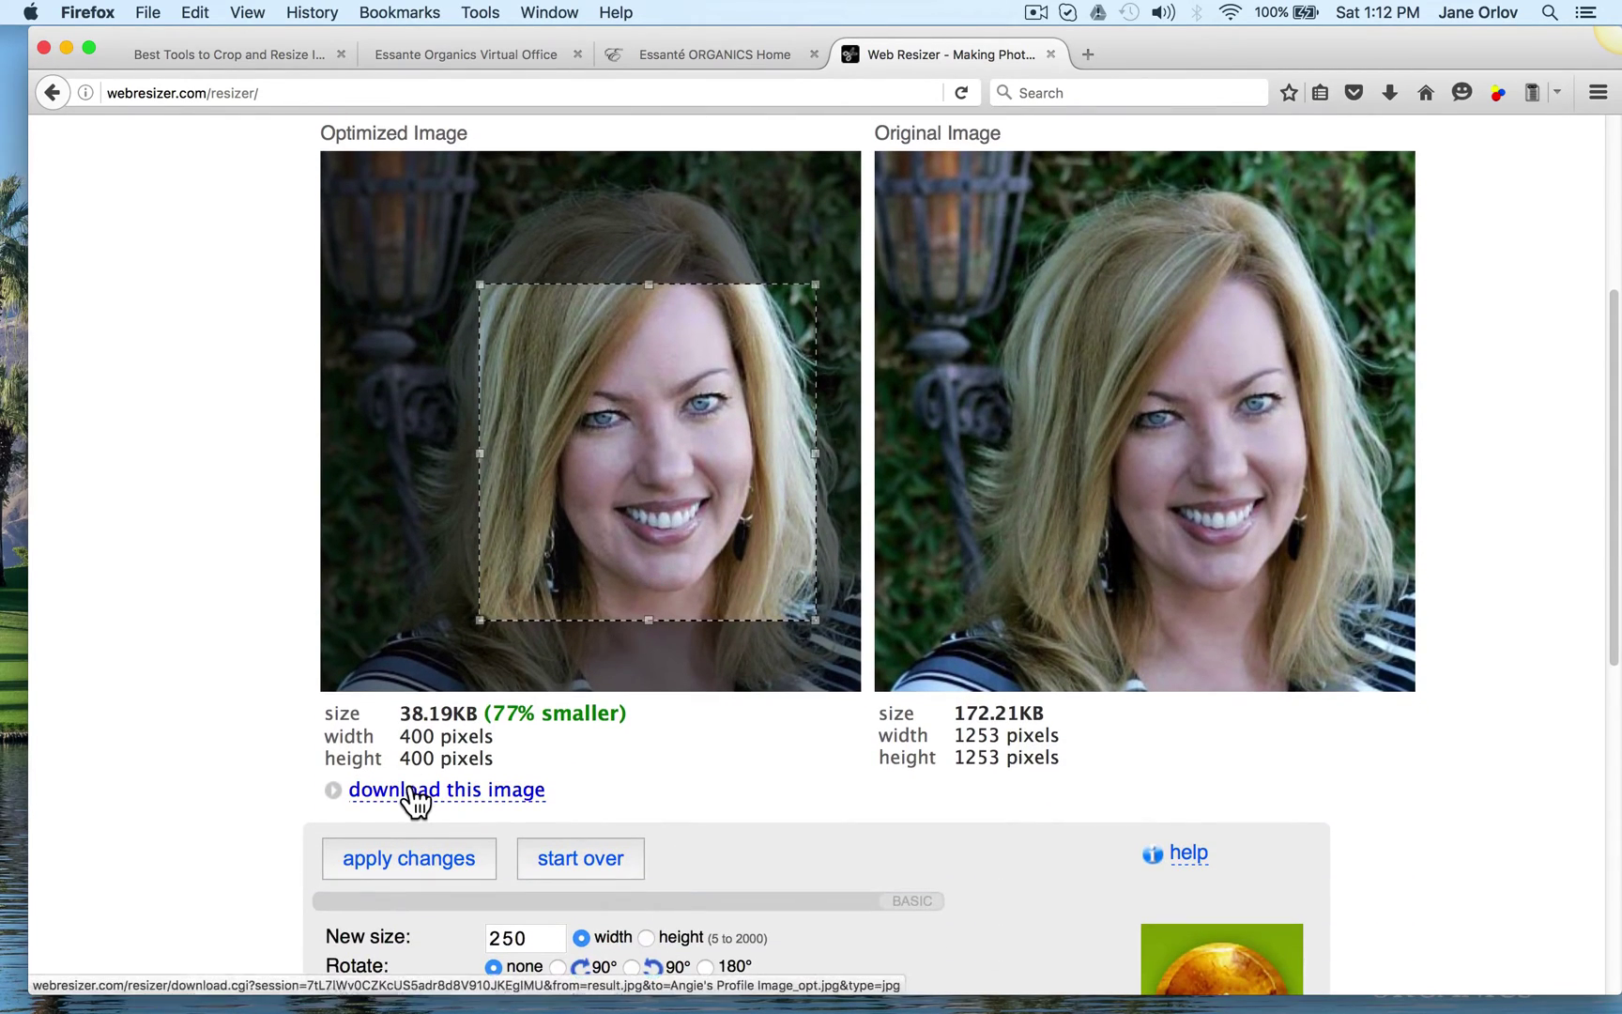
Step: Apply the square crop, then set the new size to 100 pixels and apply it
{"action": "left_click", "coordinate": [433, 867]}
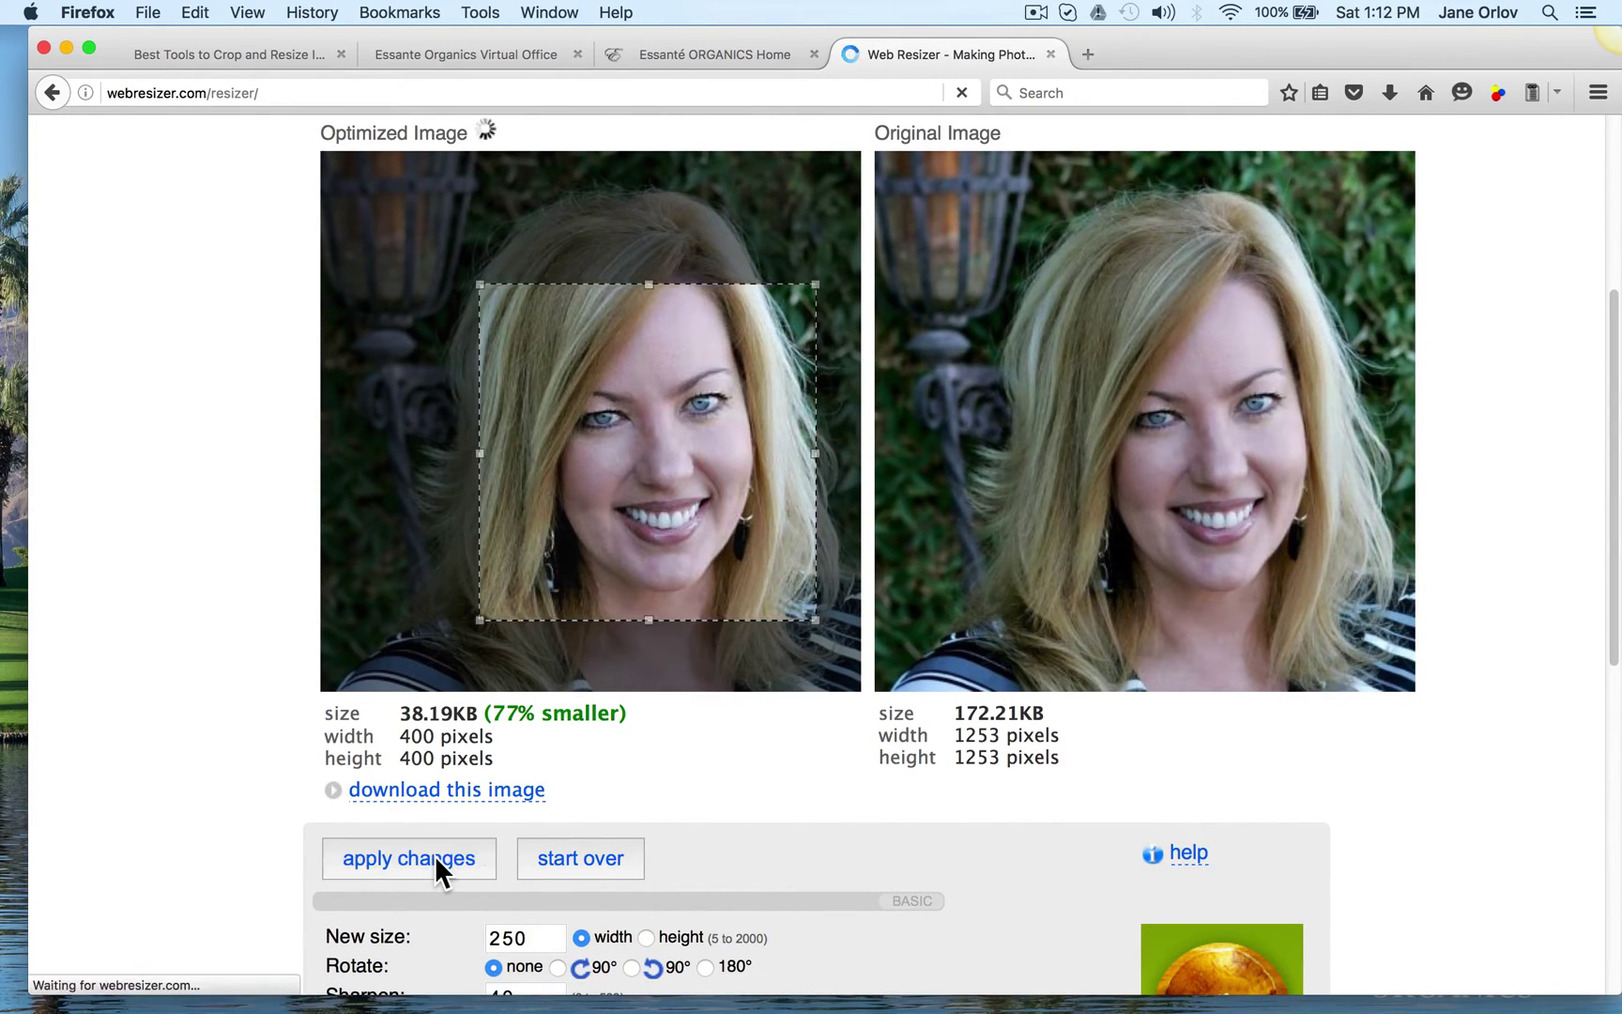
{"action": "scroll", "coordinate": [483, 761], "scroll_direction": "down", "scroll_amount": 1}
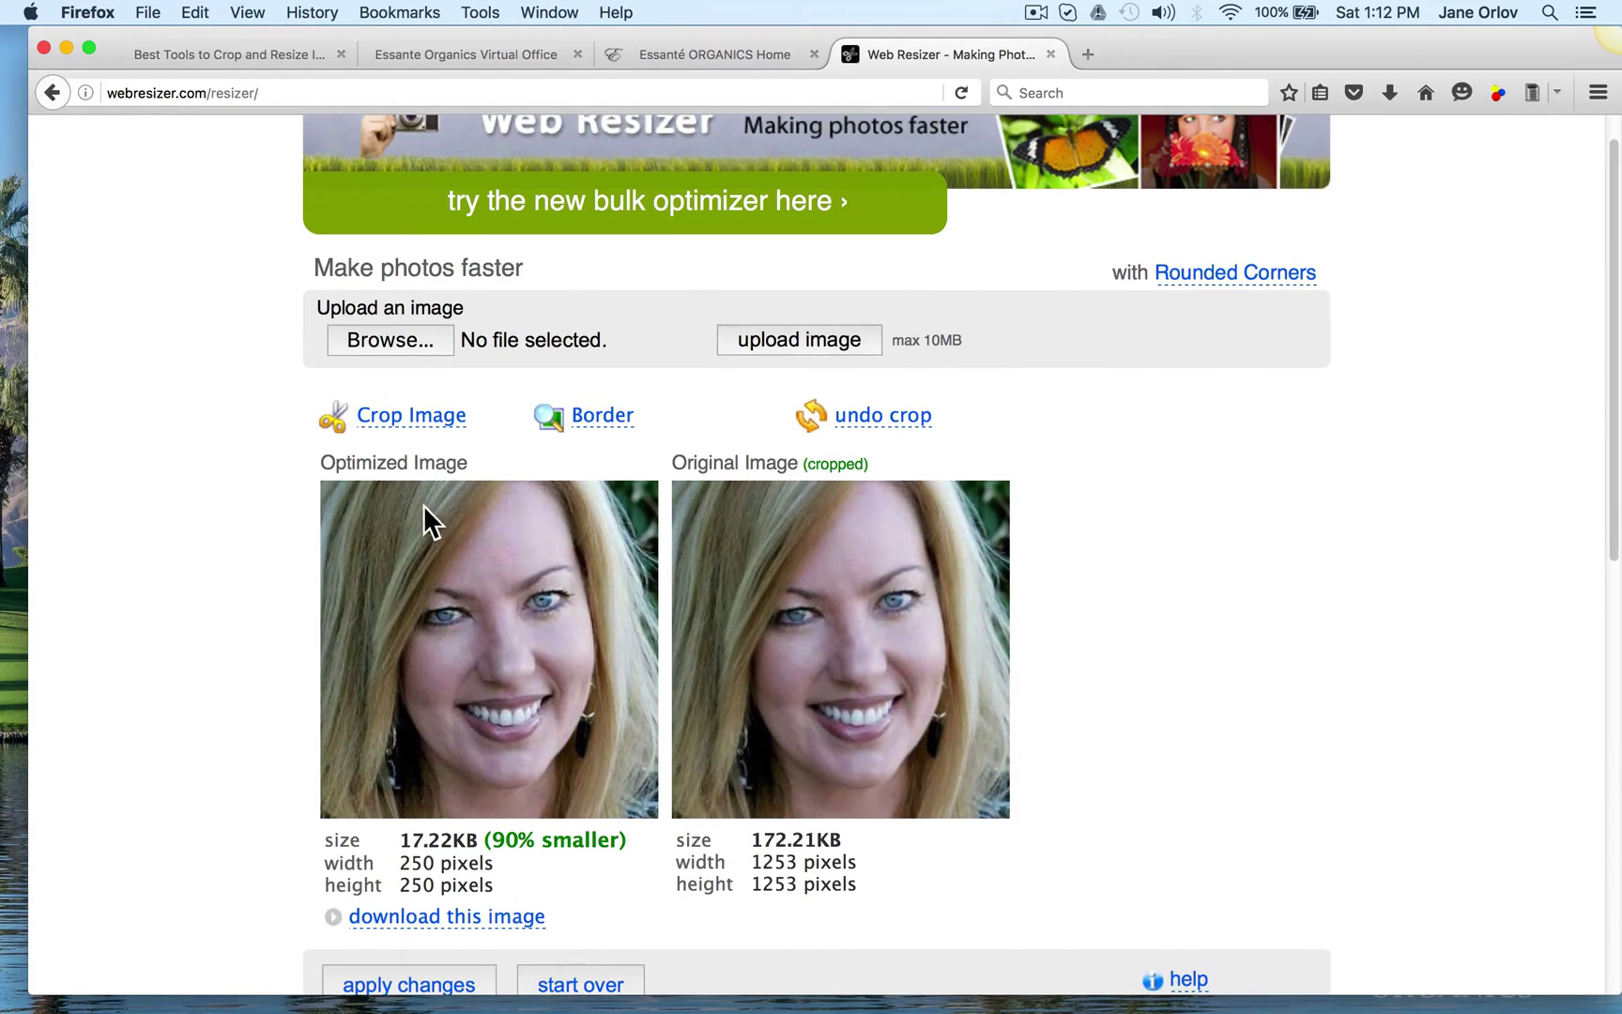
{"action": "scroll", "coordinate": [458, 760], "scroll_direction": "down", "scroll_amount": 2}
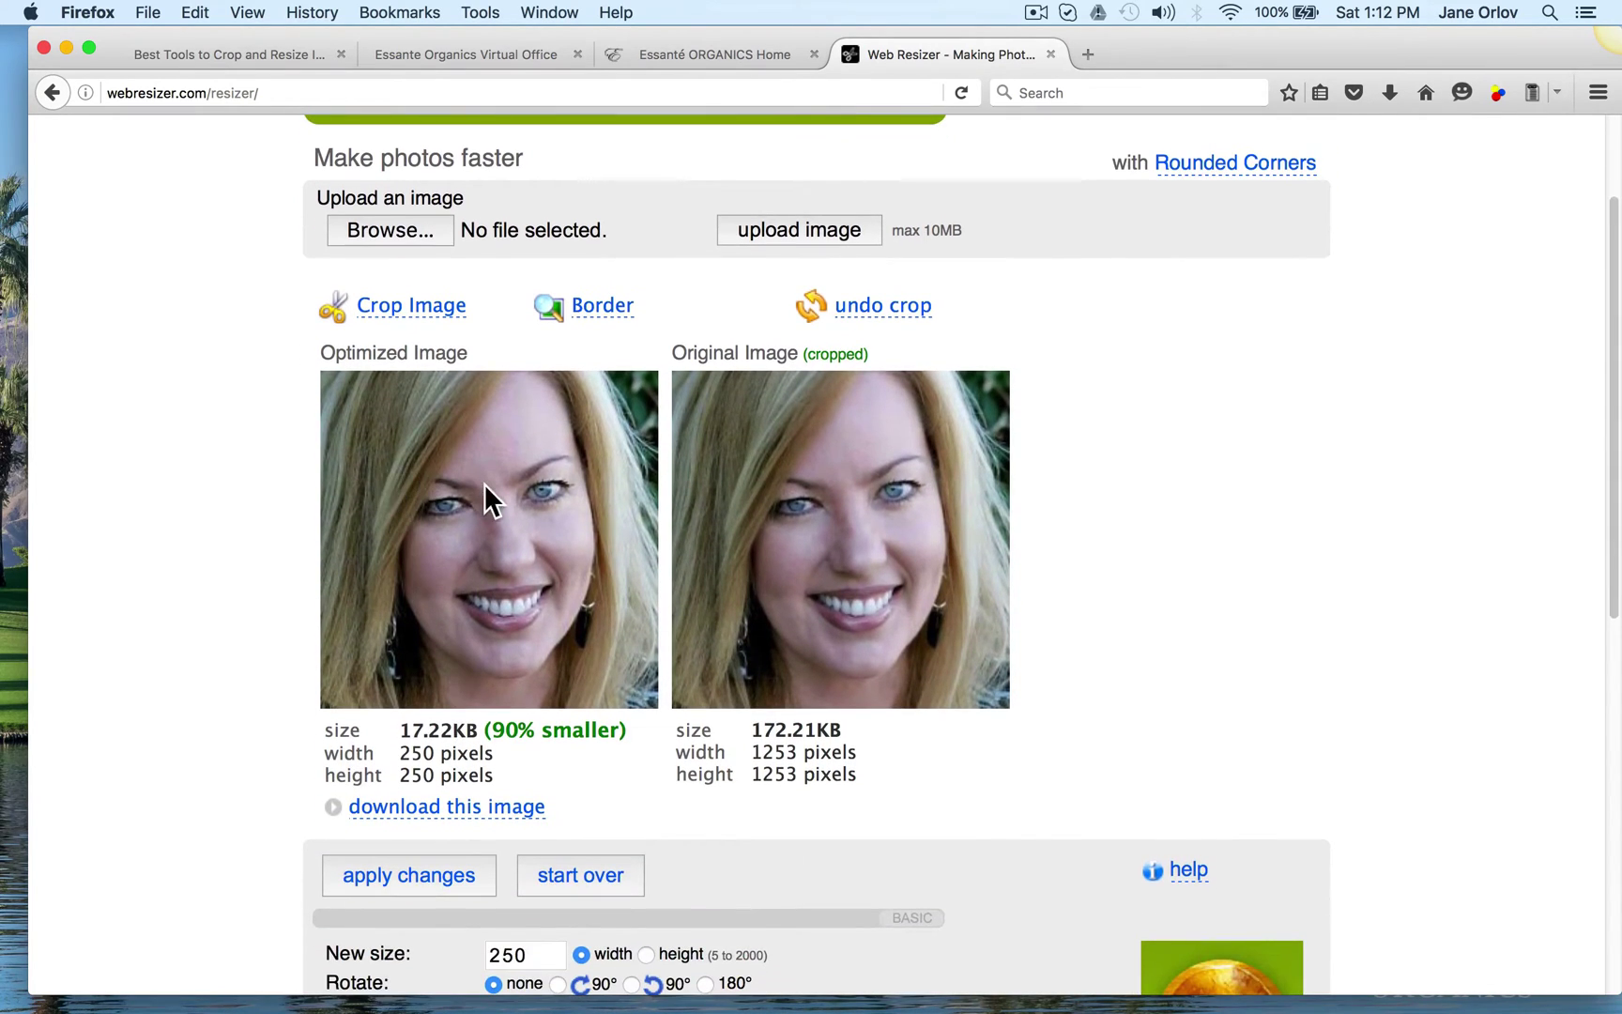
{"action": "scroll", "coordinate": [505, 706], "scroll_direction": "down", "scroll_amount": 2}
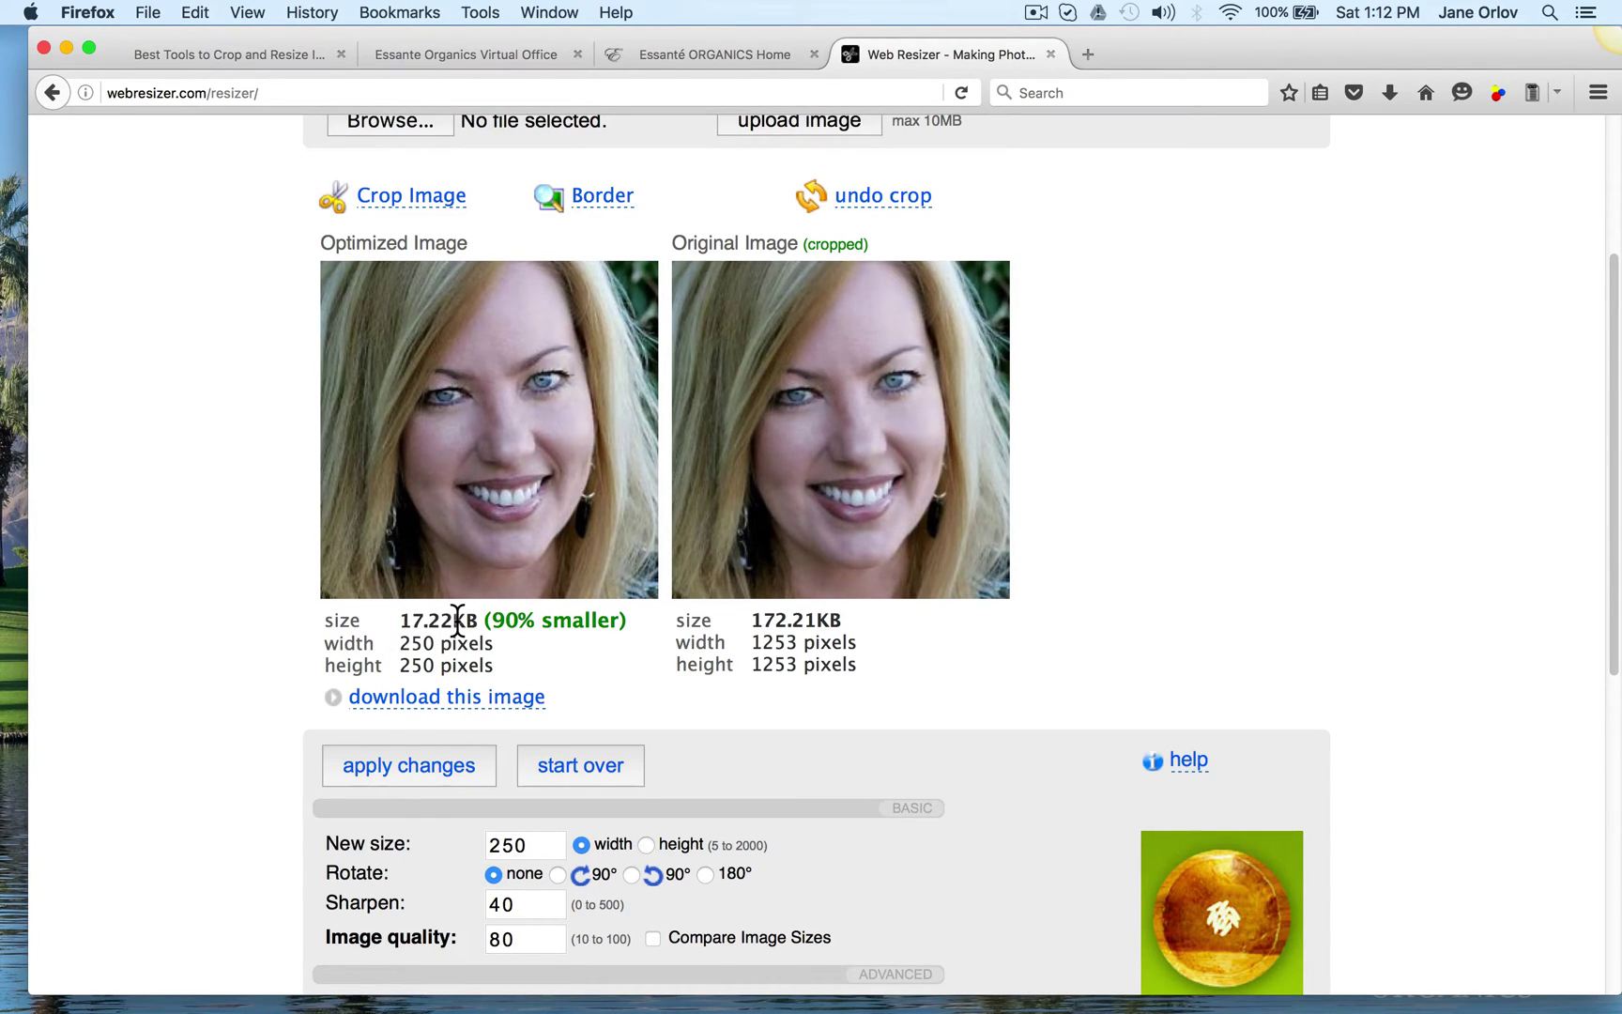
{"action": "scroll", "coordinate": [516, 764], "scroll_direction": "down", "scroll_amount": 1}
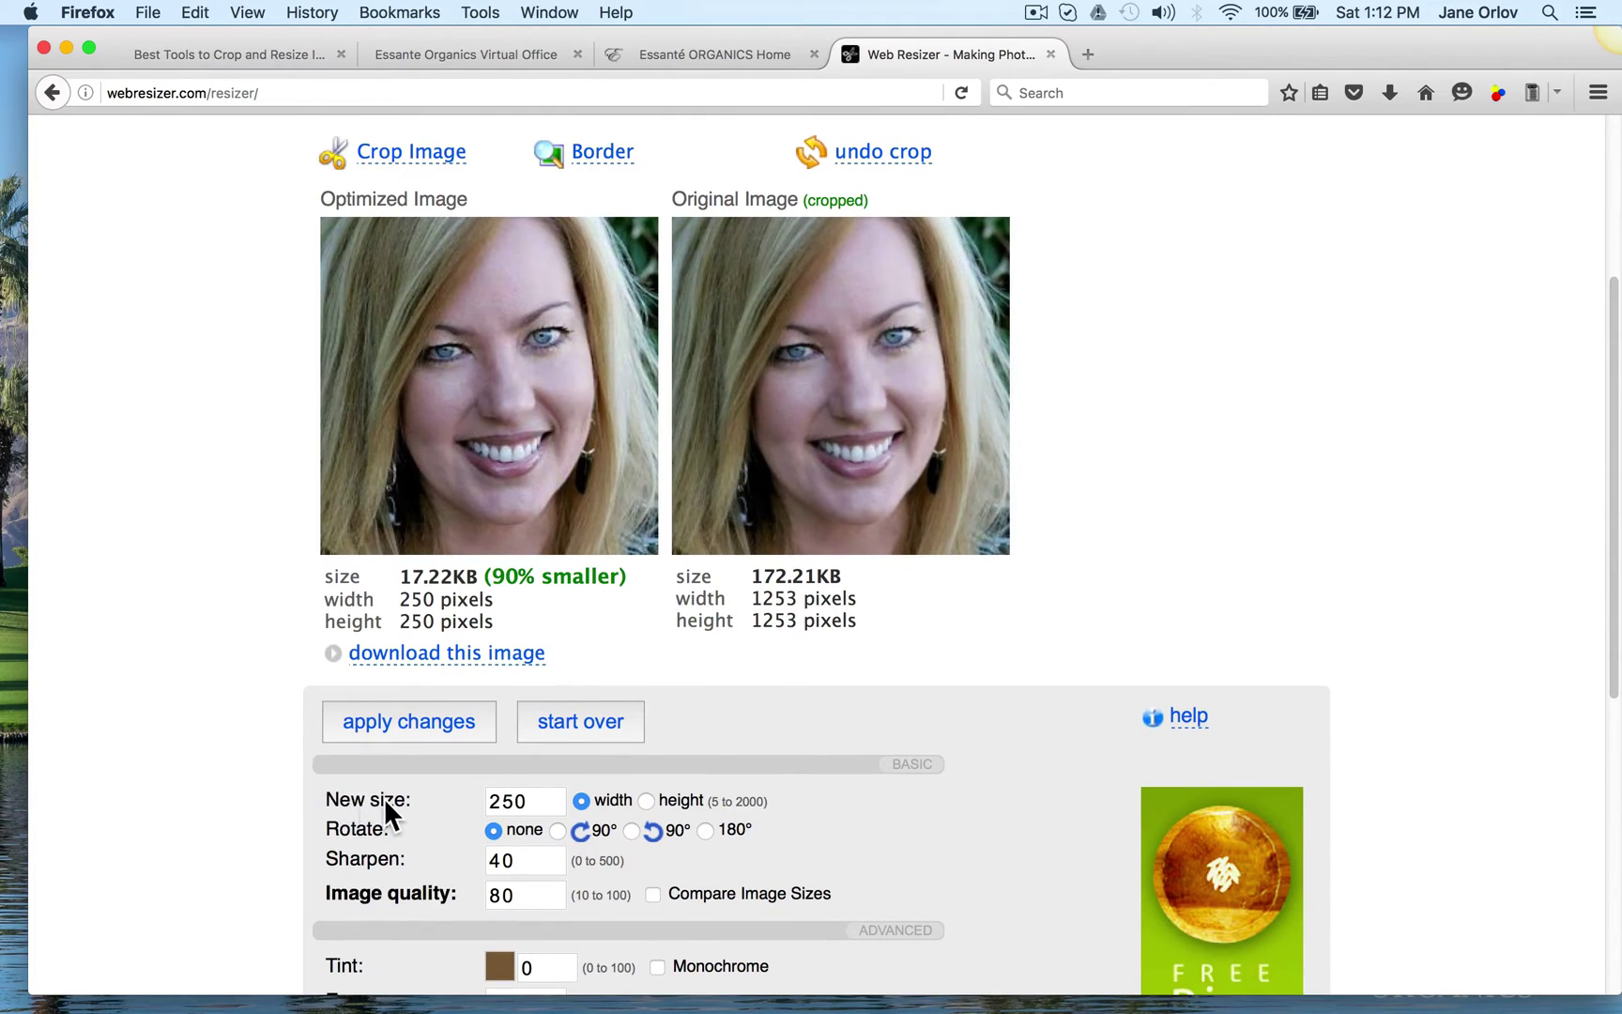
{"action": "double_click", "coordinate": [532, 802]}
{"action": "type", "text": "10"}
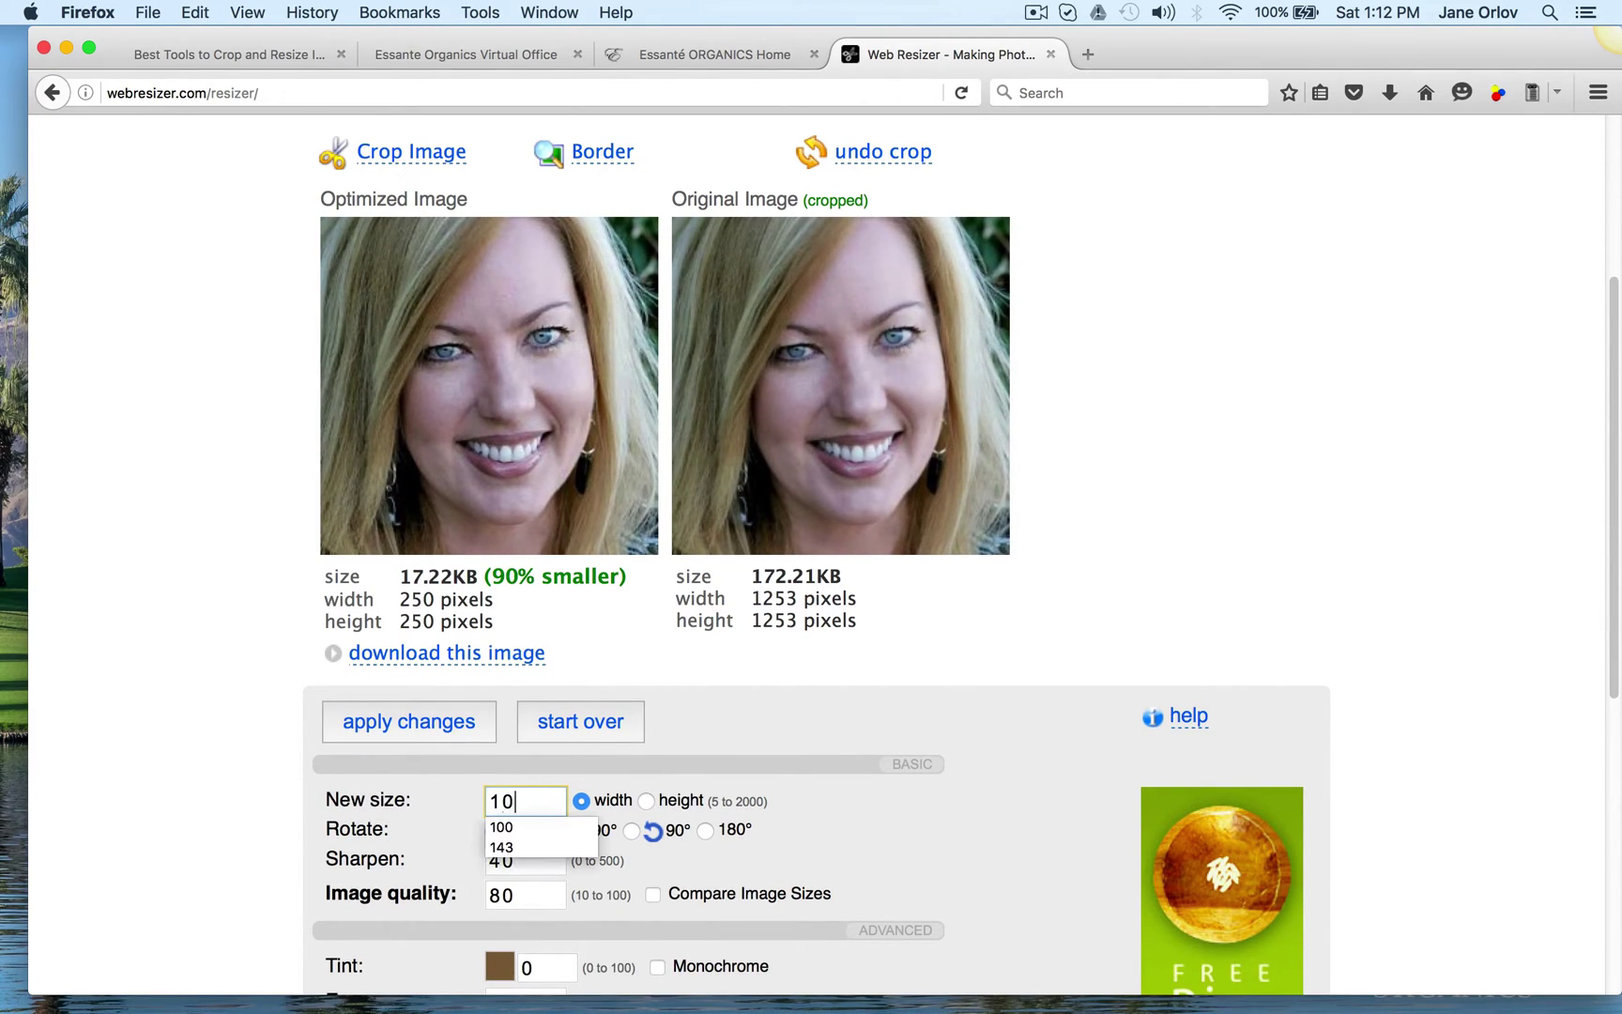
{"action": "type", "text": "0"}
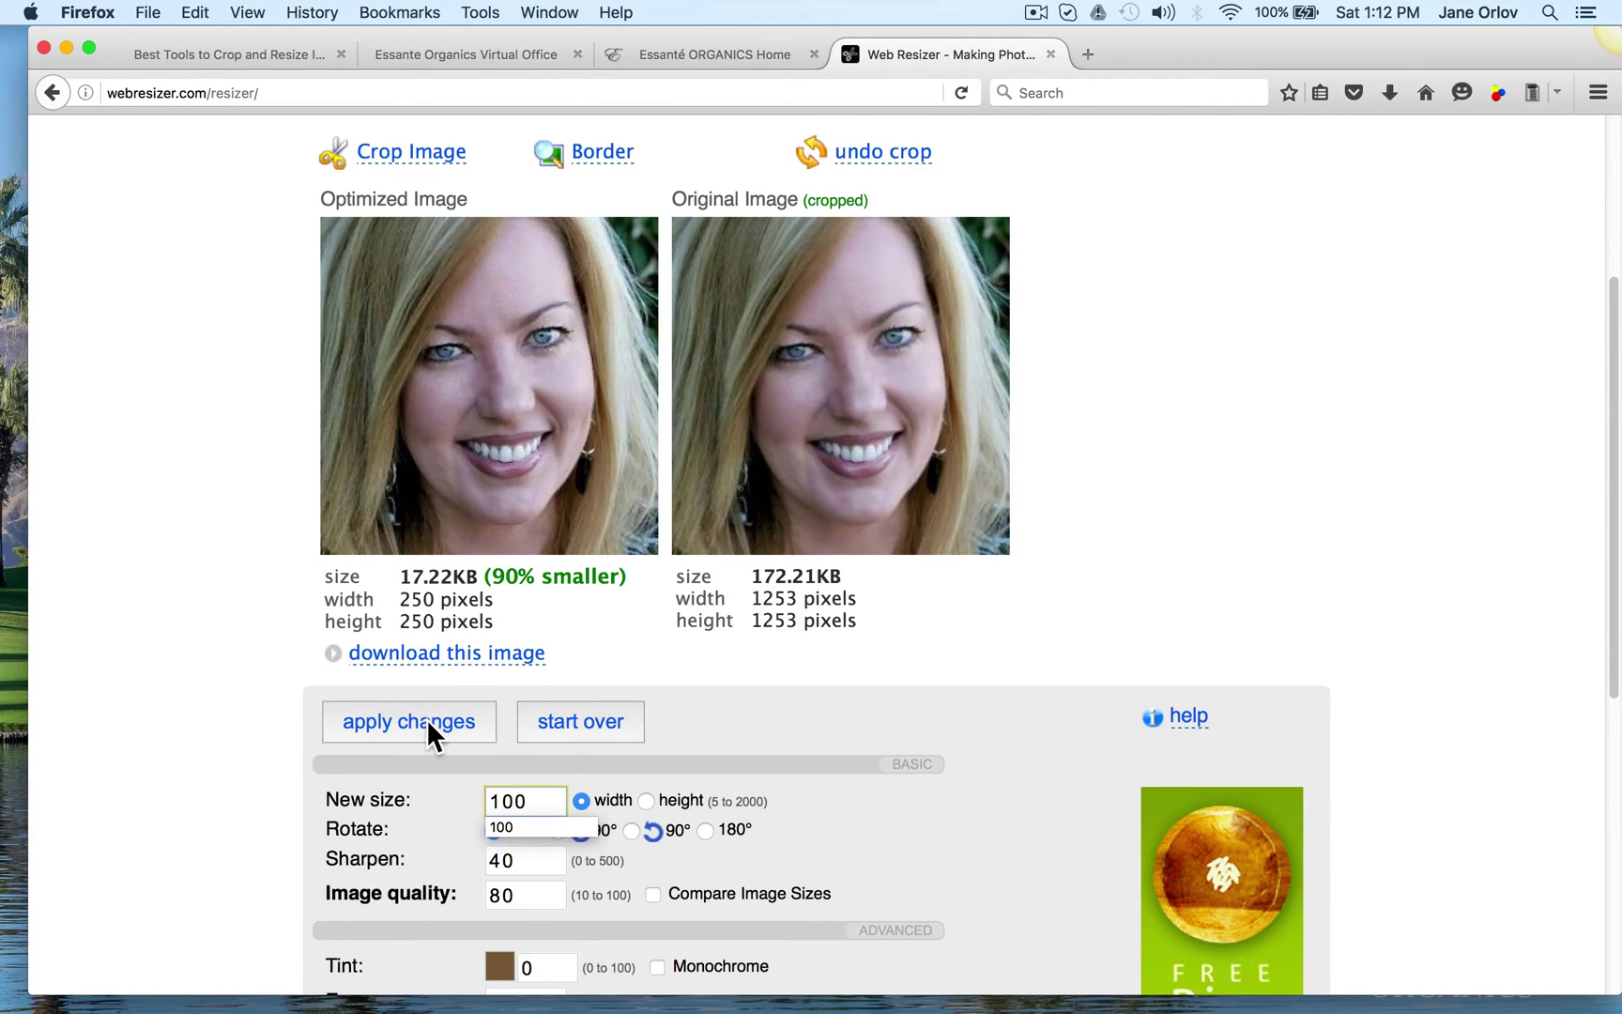
{"action": "left_click", "coordinate": [428, 717]}
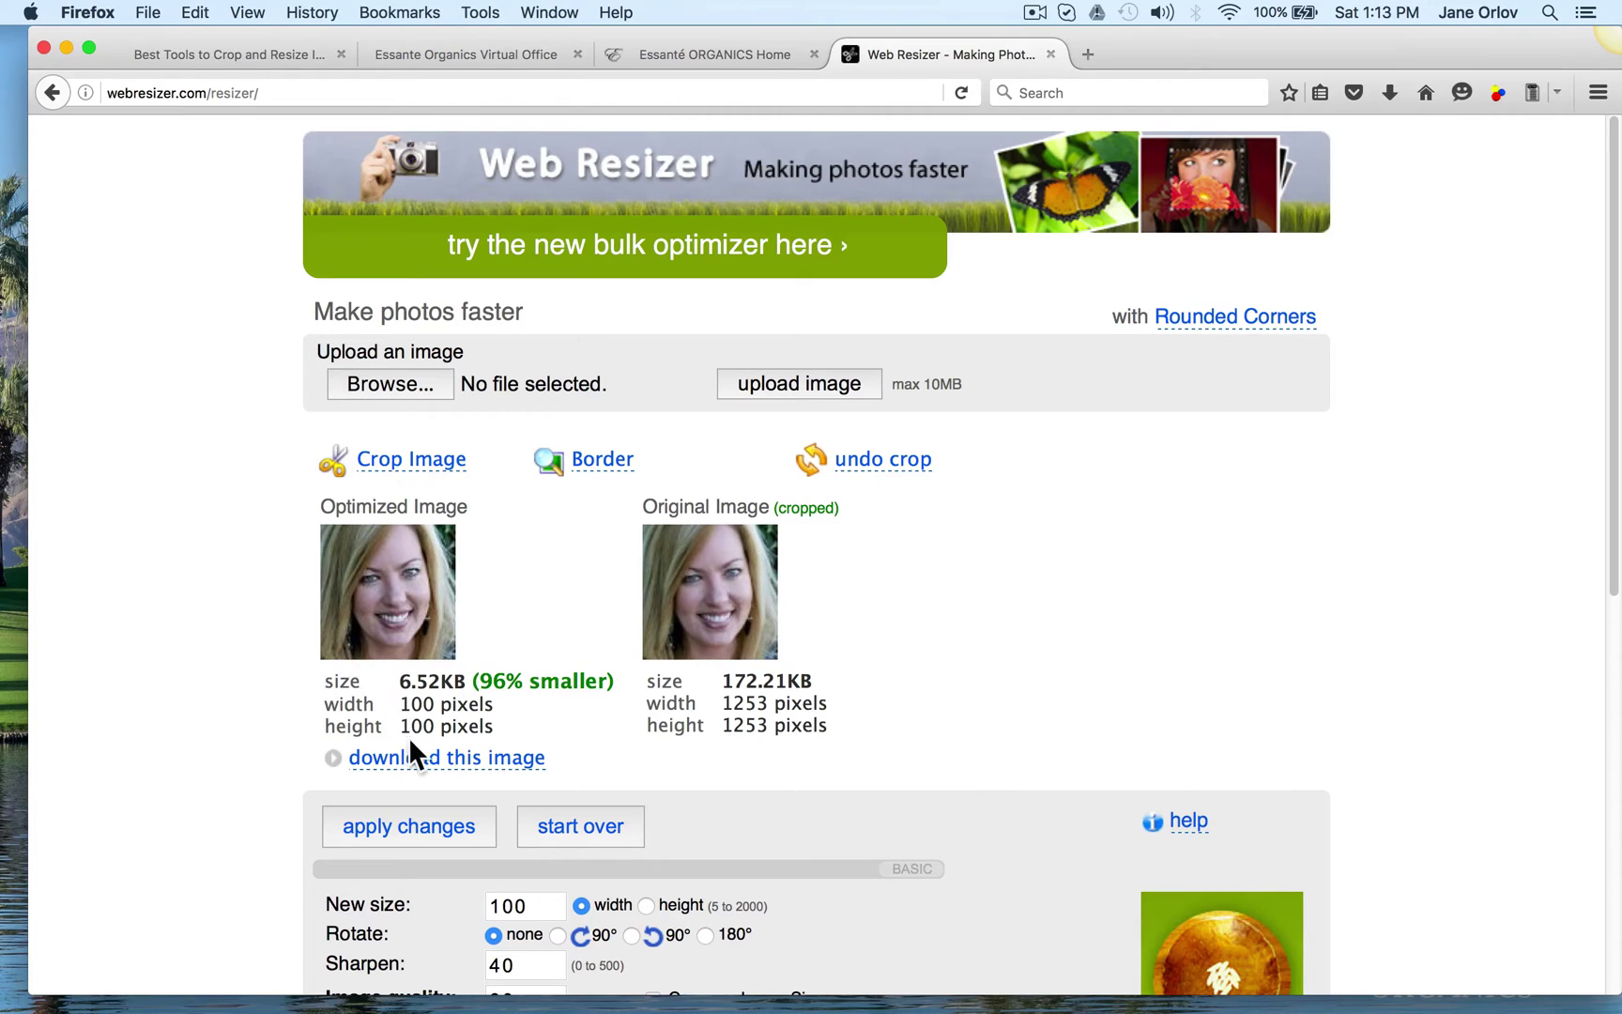
Step: Download the headshot as Angie's Profile Image_opt.jpg and open it in Preview
{"action": "left_click", "coordinate": [490, 758]}
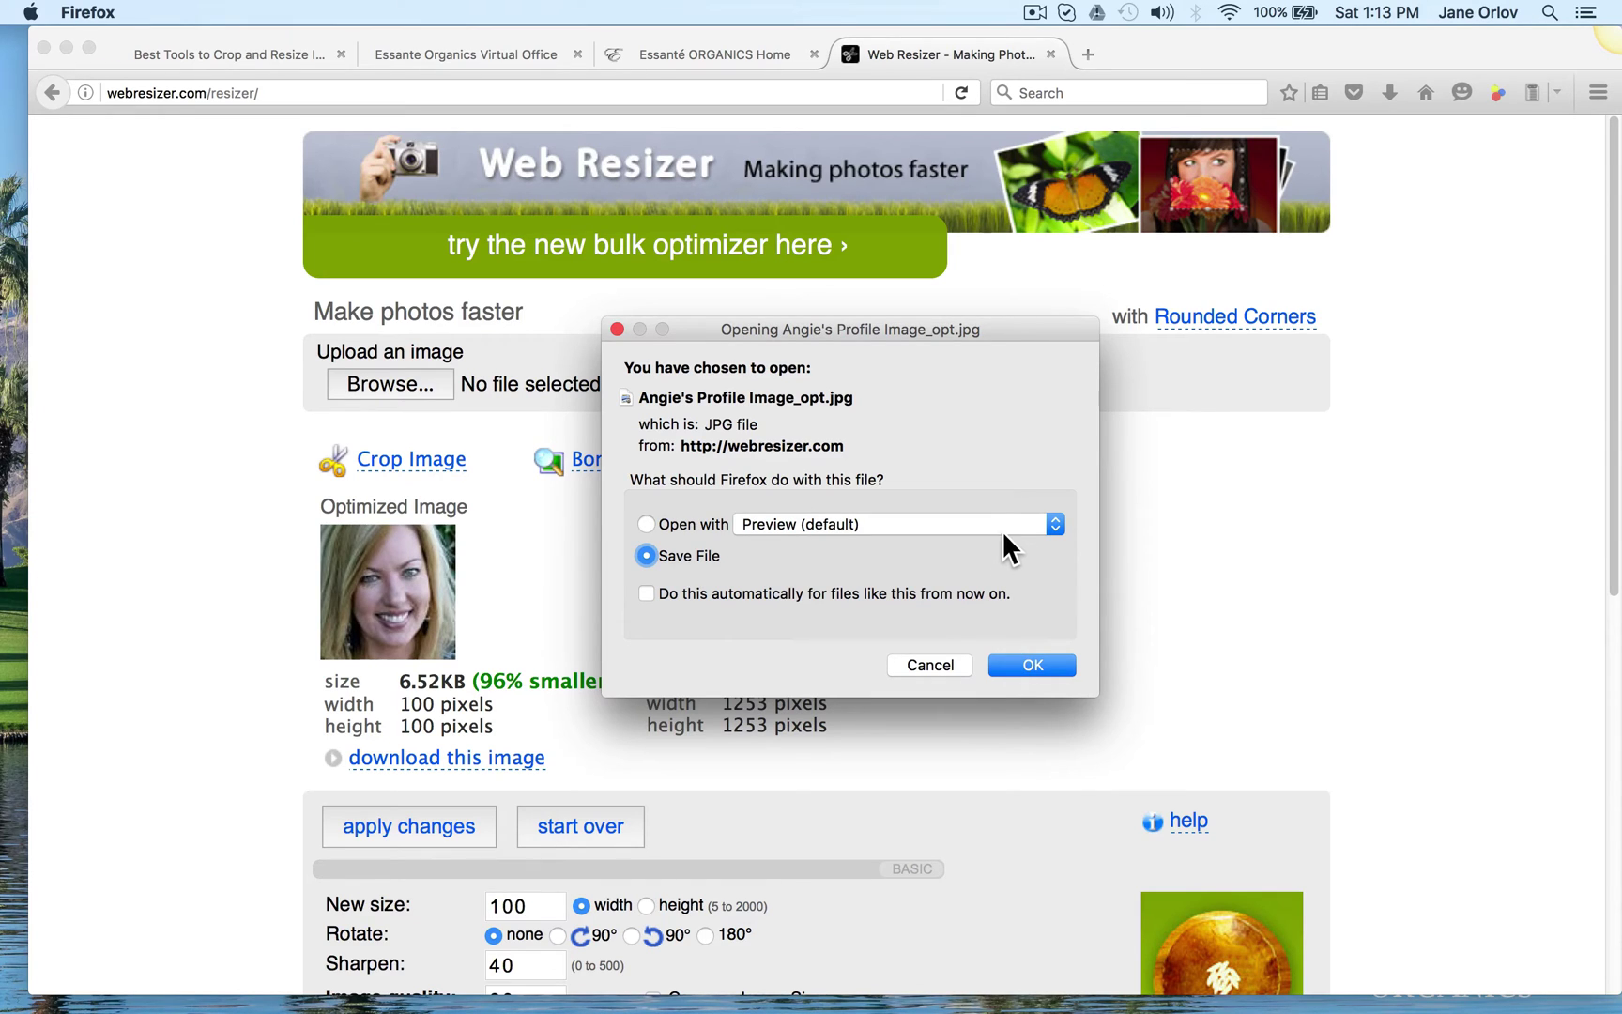
{"action": "left_click", "coordinate": [1031, 664]}
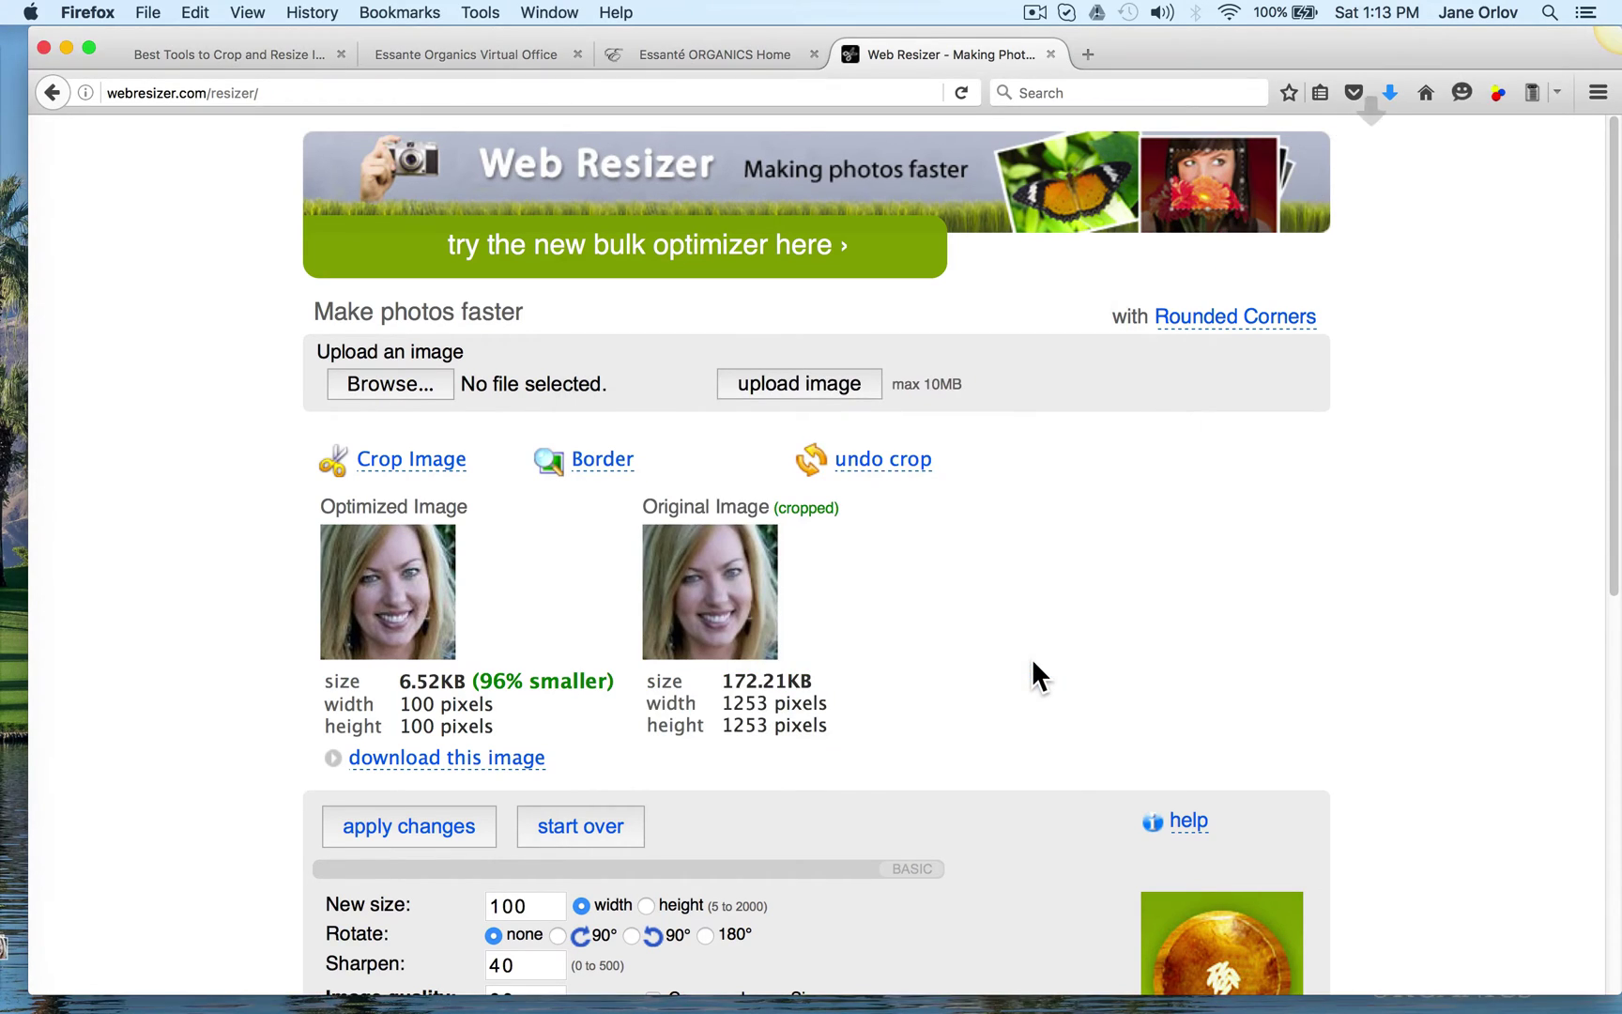
{"action": "left_click", "coordinate": [1390, 93]}
{"action": "left_click", "coordinate": [1259, 164]}
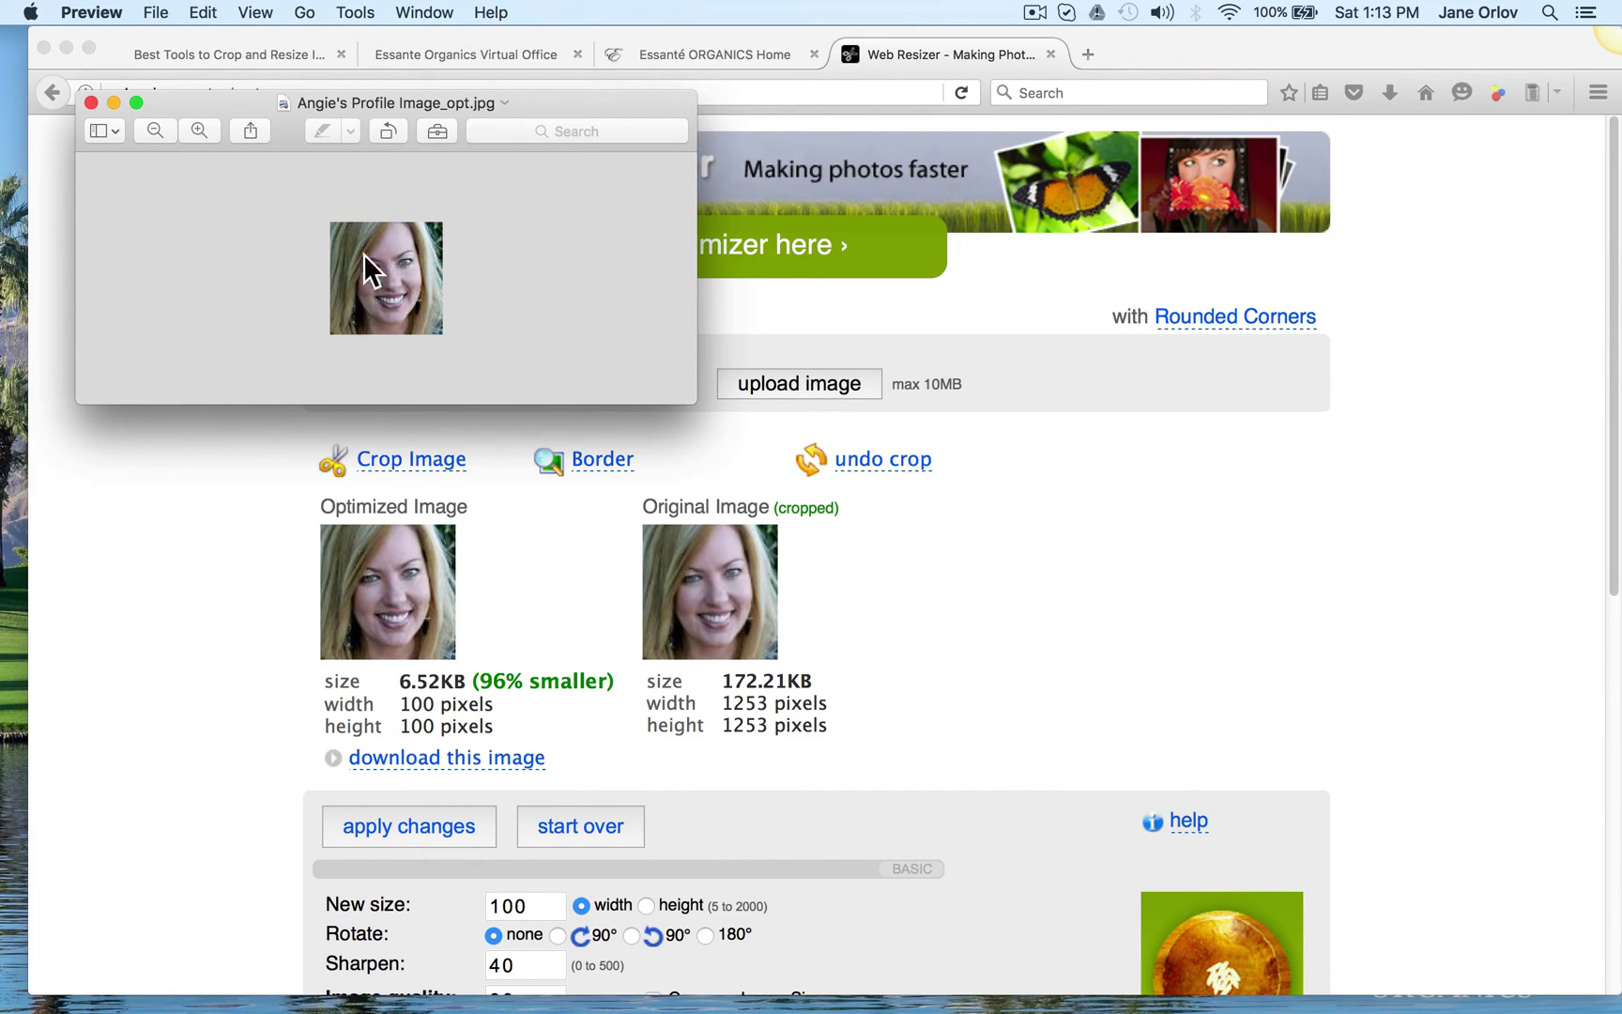
Step: Close Preview and upload Angie's Profile Image_opt.jpg from Downloads as the Virtual Office headshot
{"action": "left_click", "coordinate": [90, 102]}
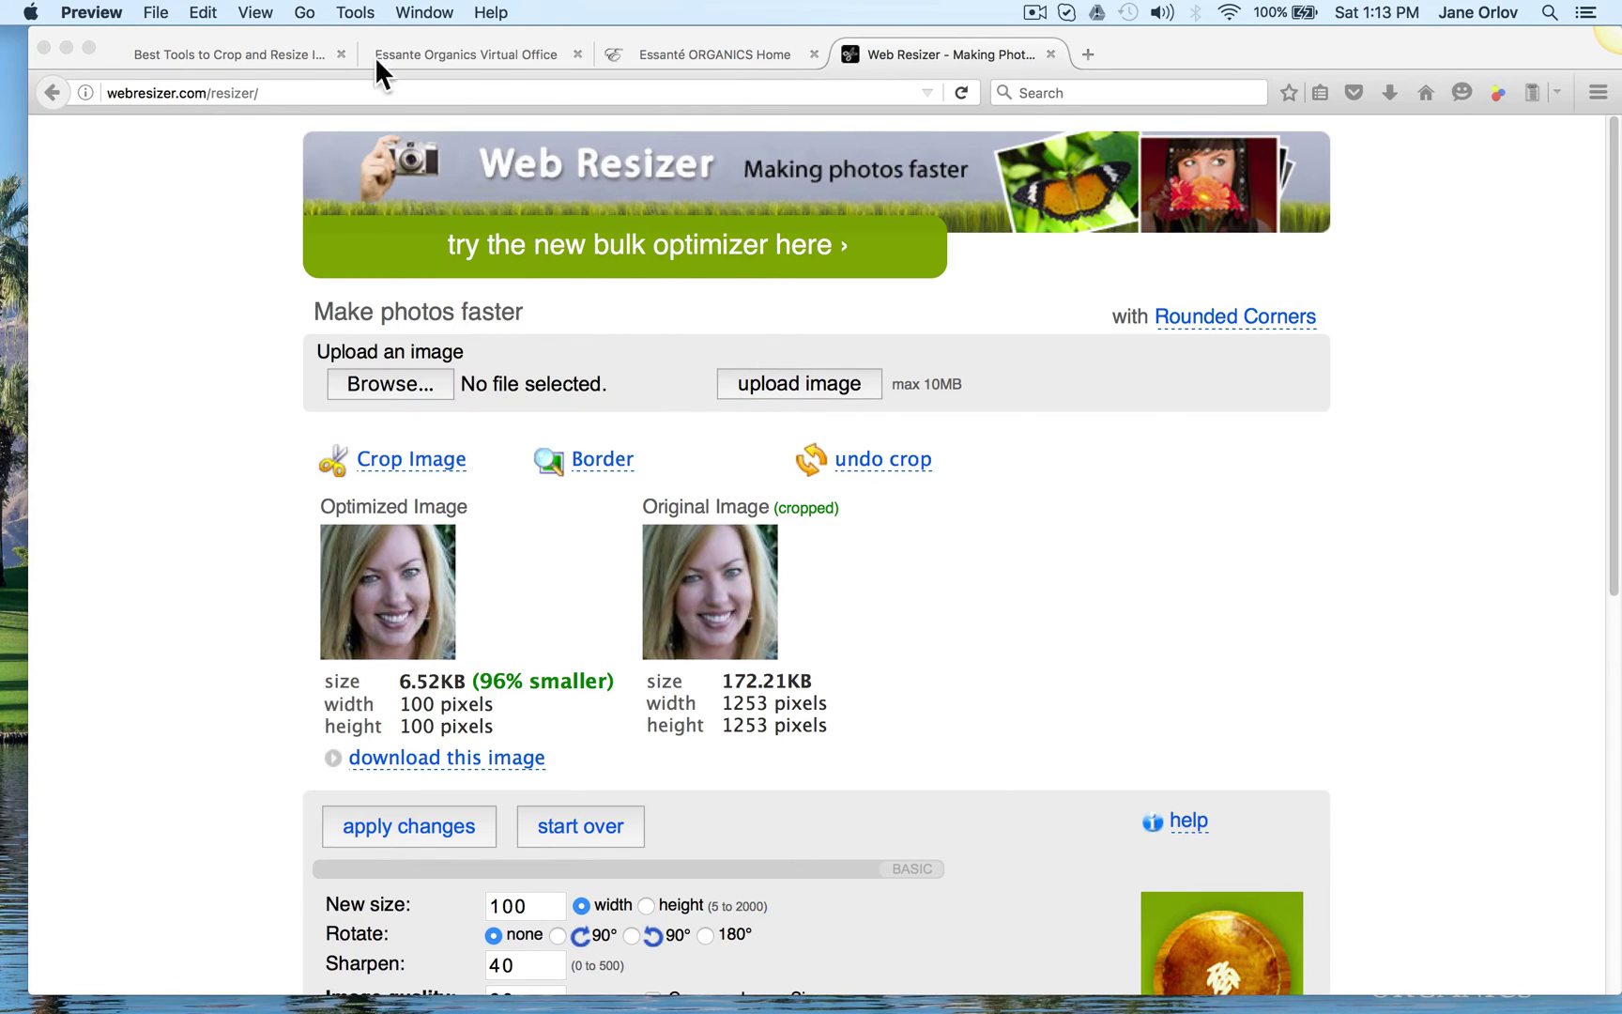
{"action": "left_click", "coordinate": [510, 64]}
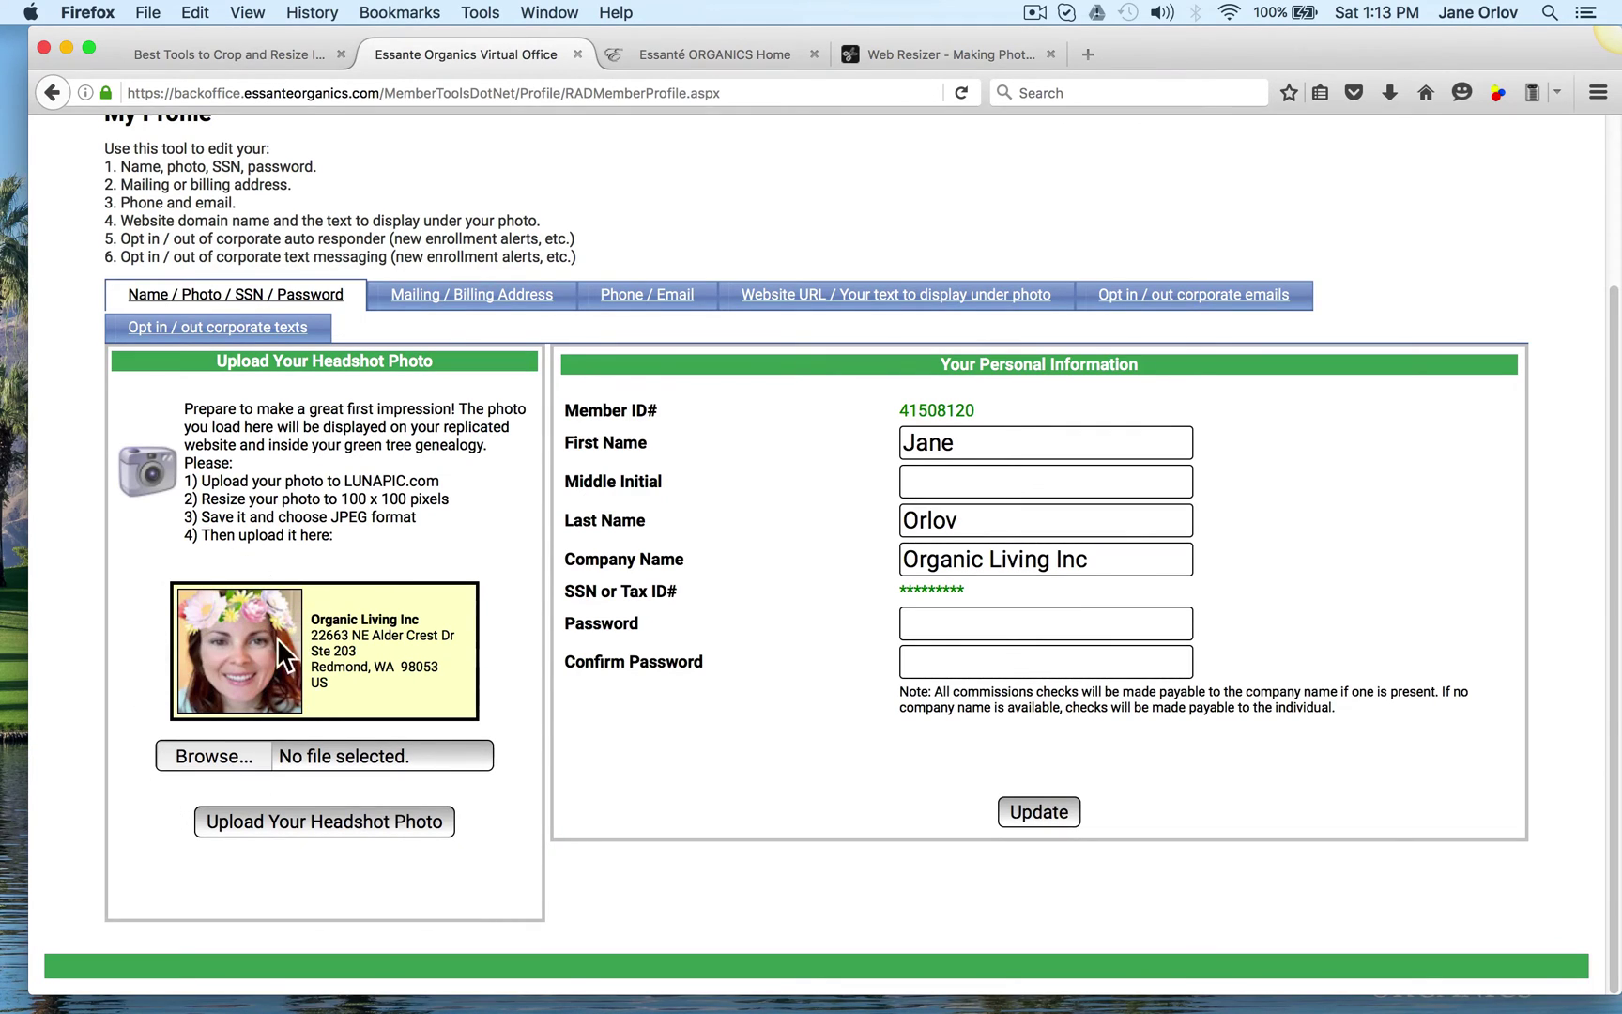
{"action": "left_click", "coordinate": [222, 760]}
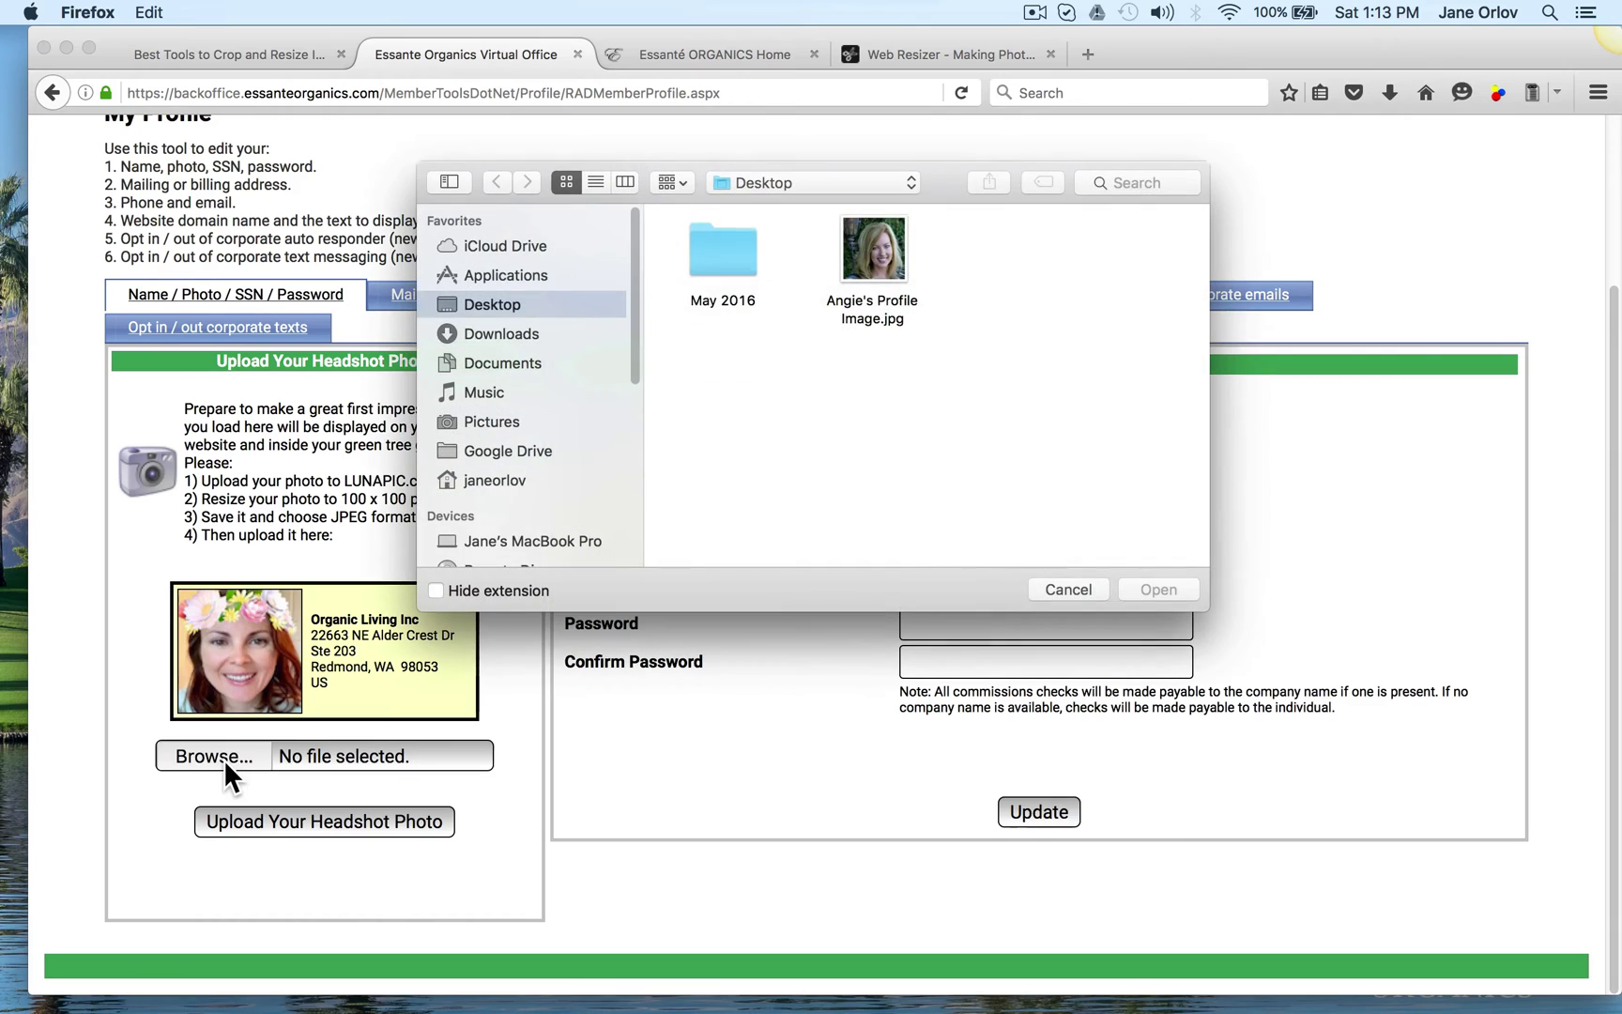
{"action": "left_click", "coordinate": [557, 327]}
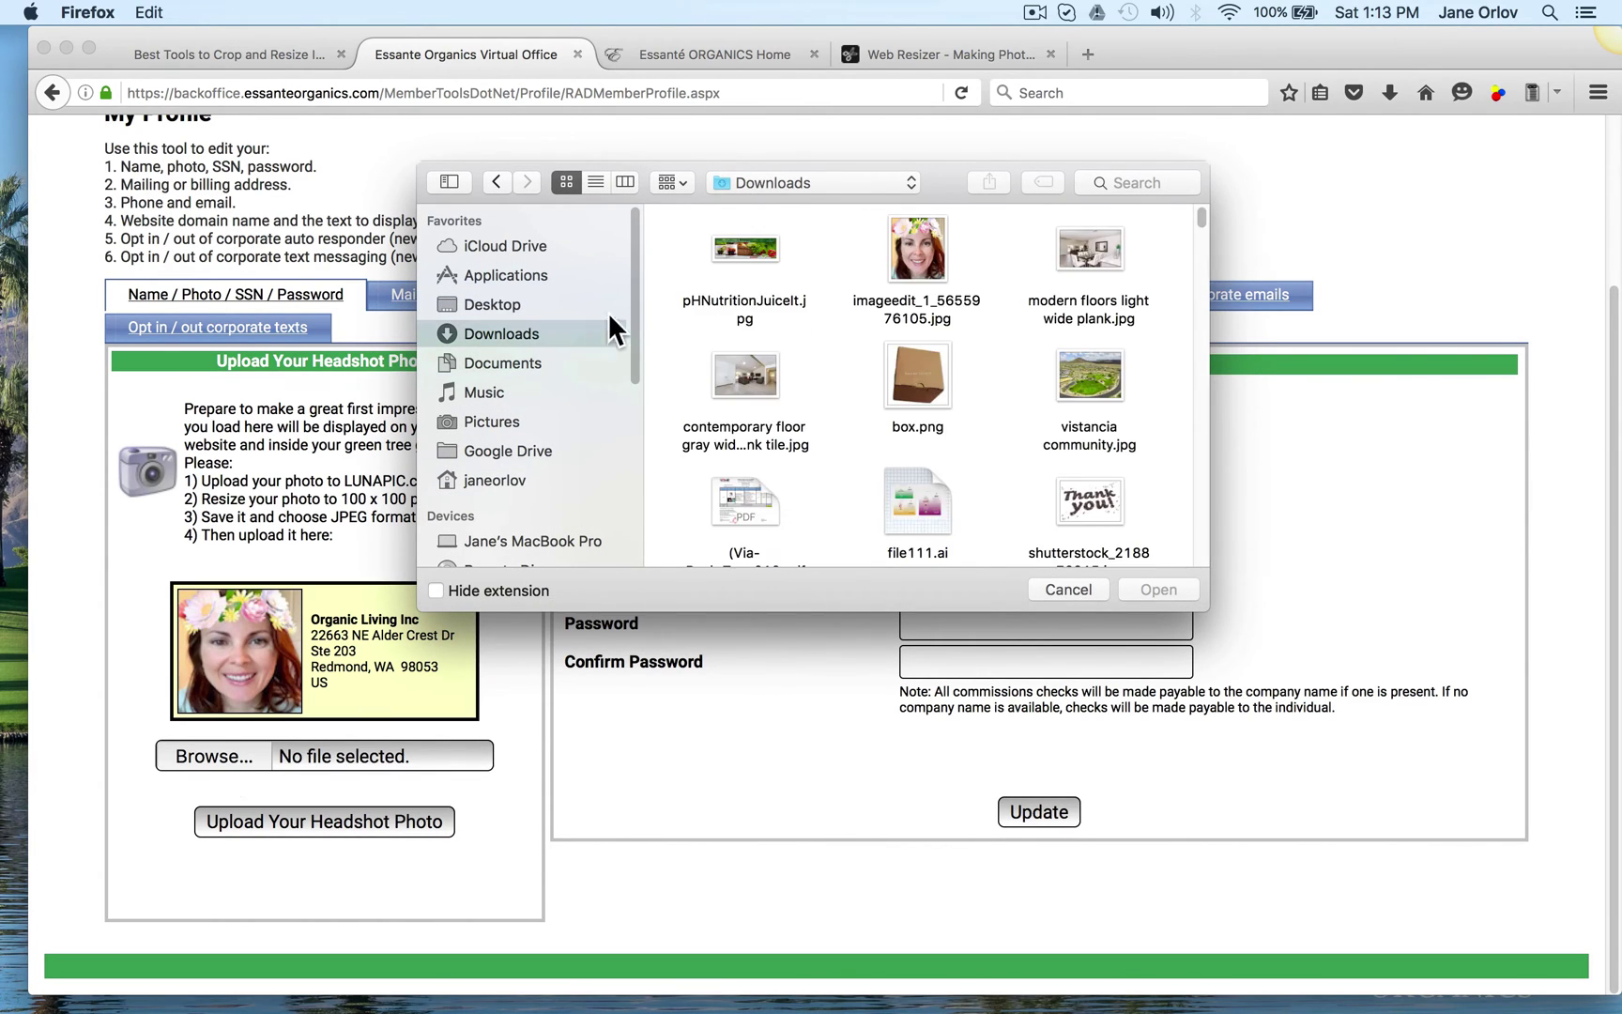
{"action": "double_click", "coordinate": [756, 248]}
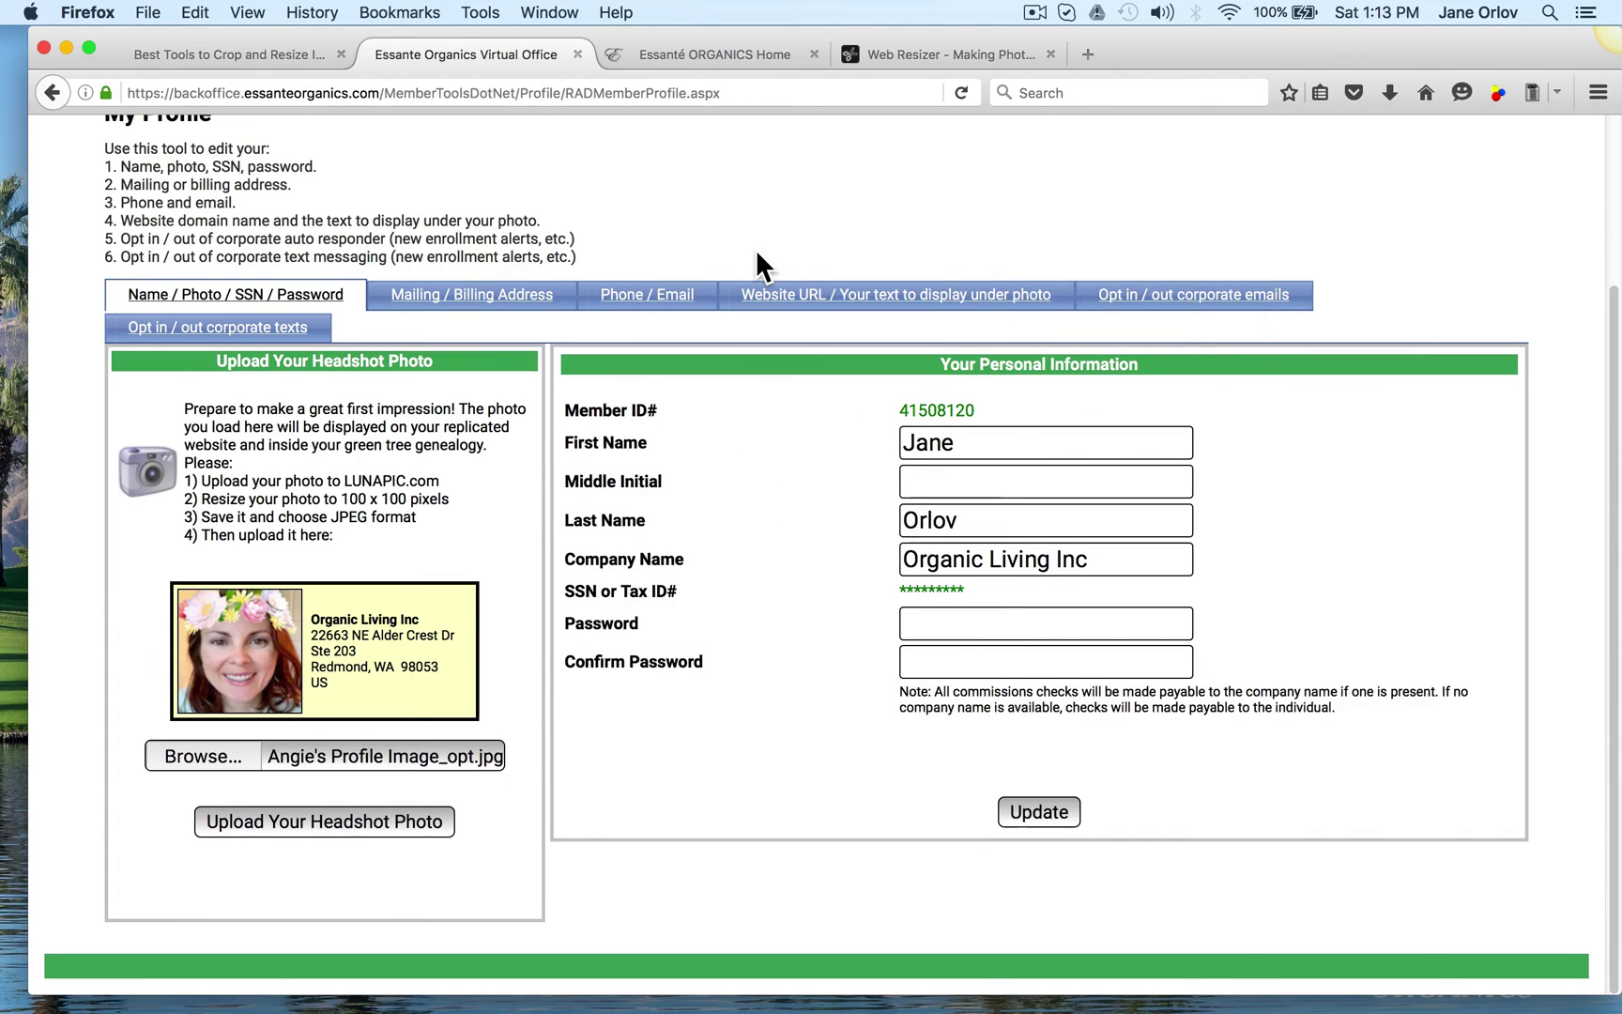
{"action": "left_click", "coordinate": [387, 816]}
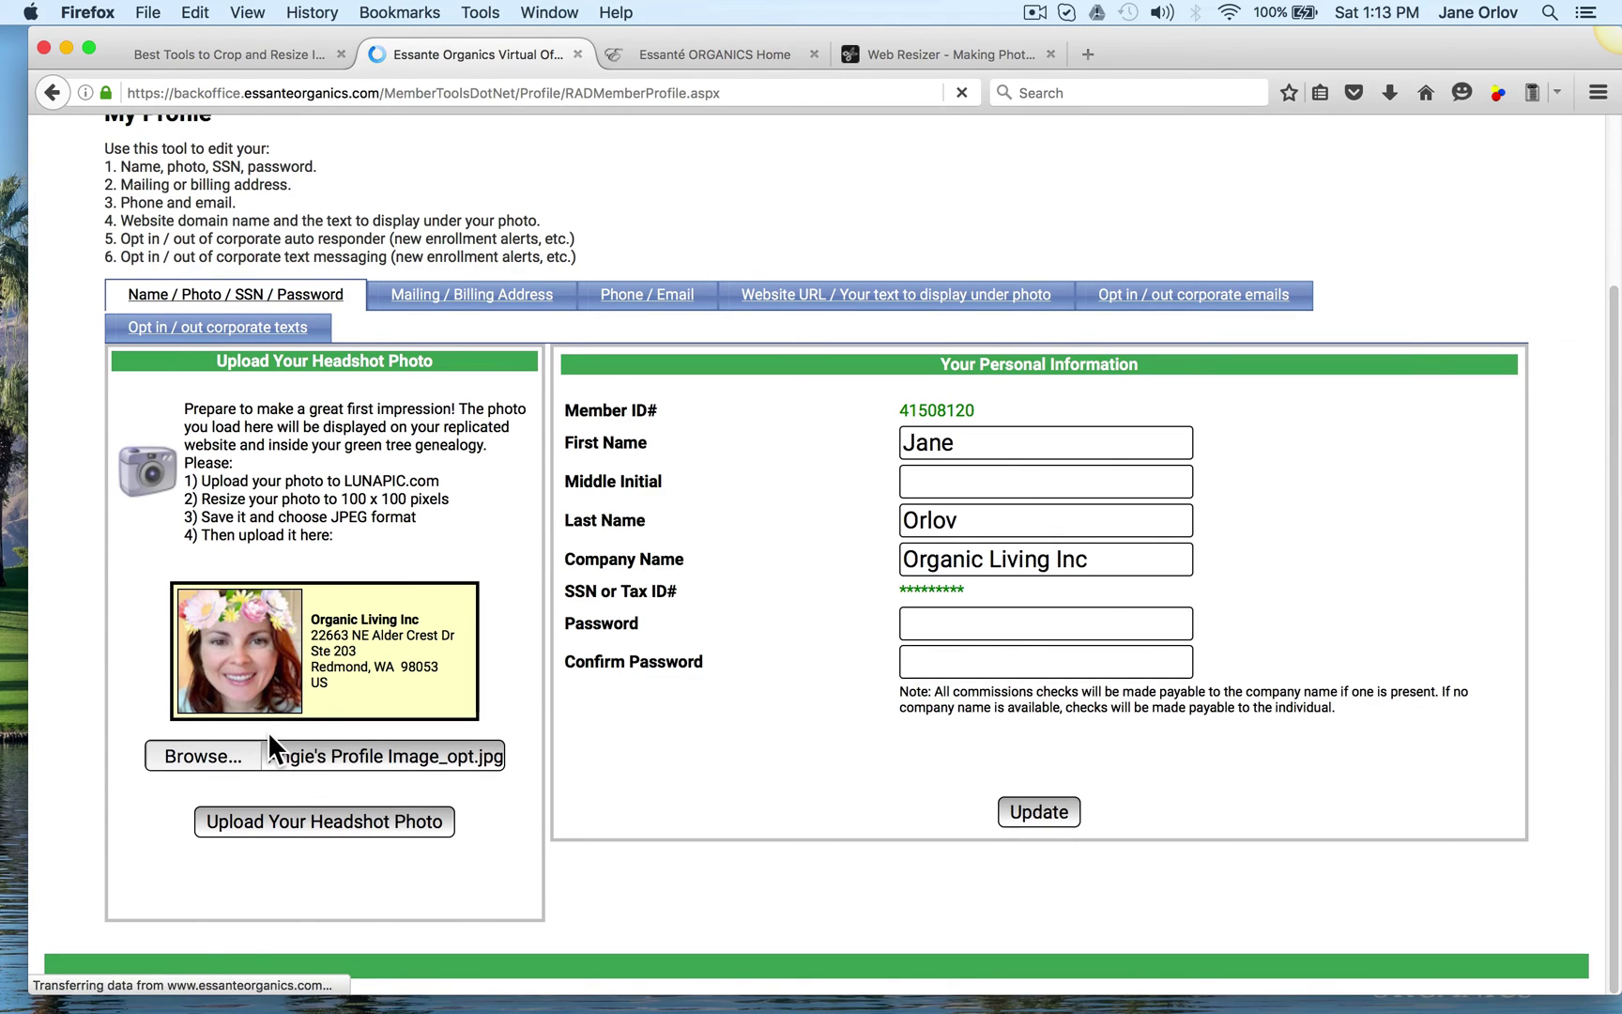
{"action": "scroll", "coordinate": [241, 685], "scroll_direction": "down", "scroll_amount": 4}
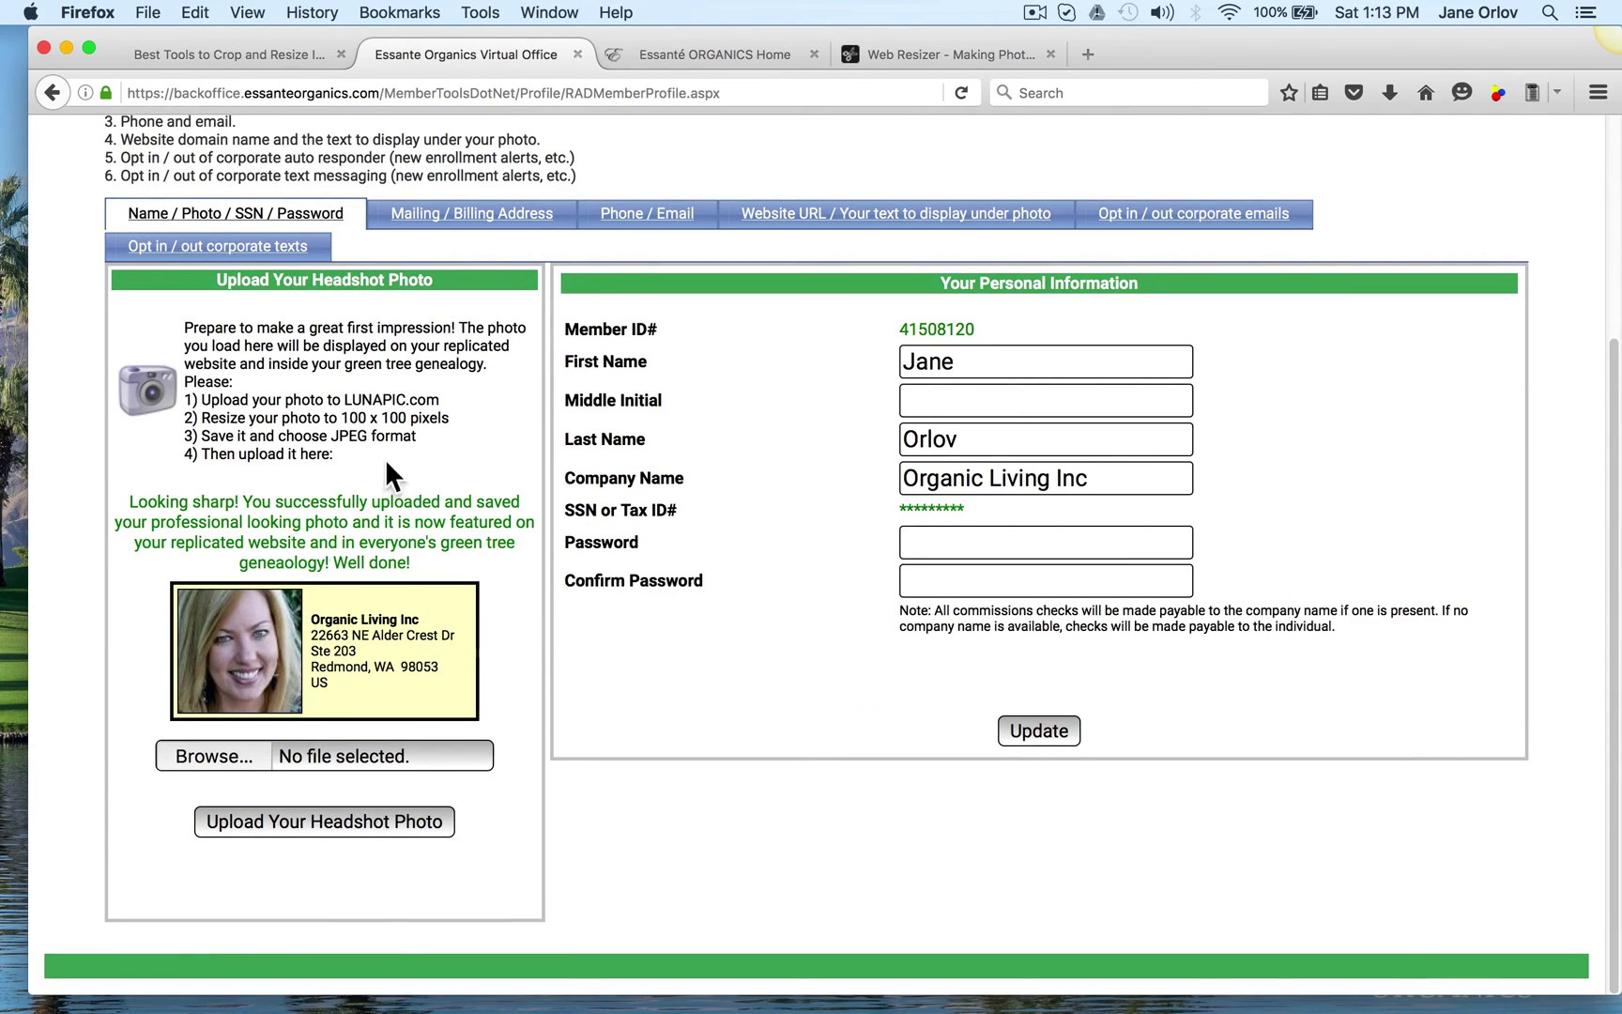
Step: Check the new headshot on the Essanté Organics home page, then open the Baby Care category
{"action": "left_click", "coordinate": [669, 50]}
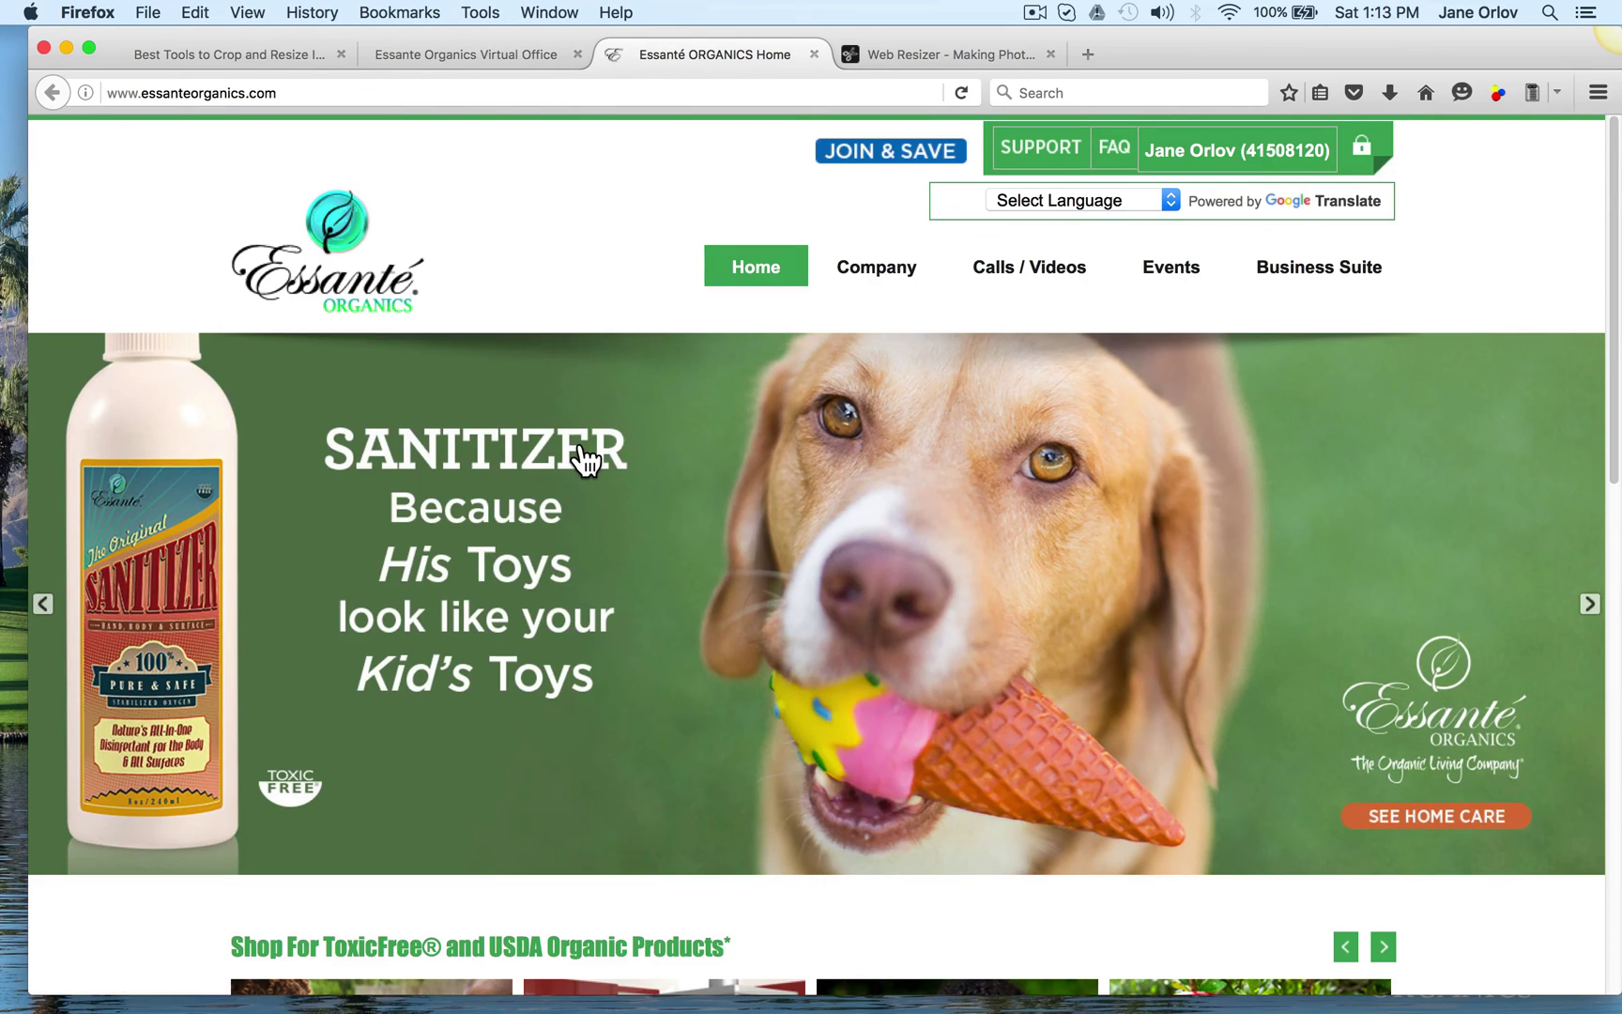
{"action": "scroll", "coordinate": [584, 458], "scroll_direction": "down", "scroll_amount": 5}
{"action": "scroll", "coordinate": [590, 456], "scroll_direction": "down", "scroll_amount": 3}
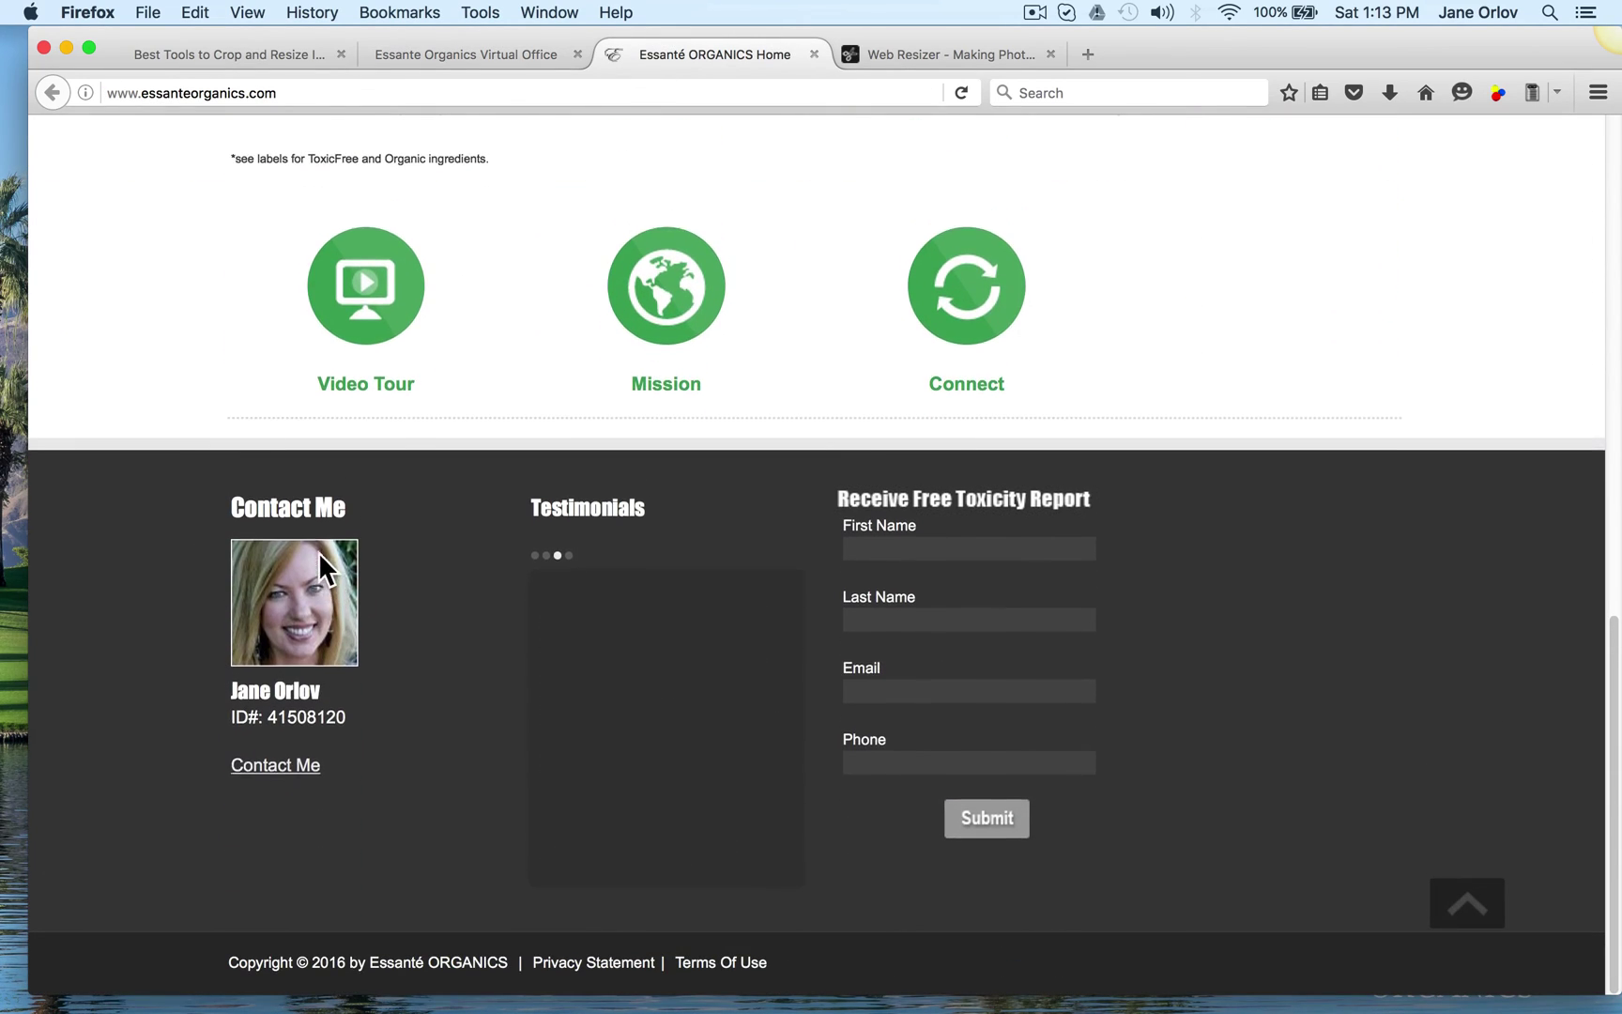
{"action": "scroll", "coordinate": [294, 593], "scroll_direction": "up", "scroll_amount": 1}
{"action": "scroll", "coordinate": [374, 579], "scroll_direction": "up", "scroll_amount": 3}
{"action": "scroll", "coordinate": [713, 380], "scroll_direction": "up", "scroll_amount": 2}
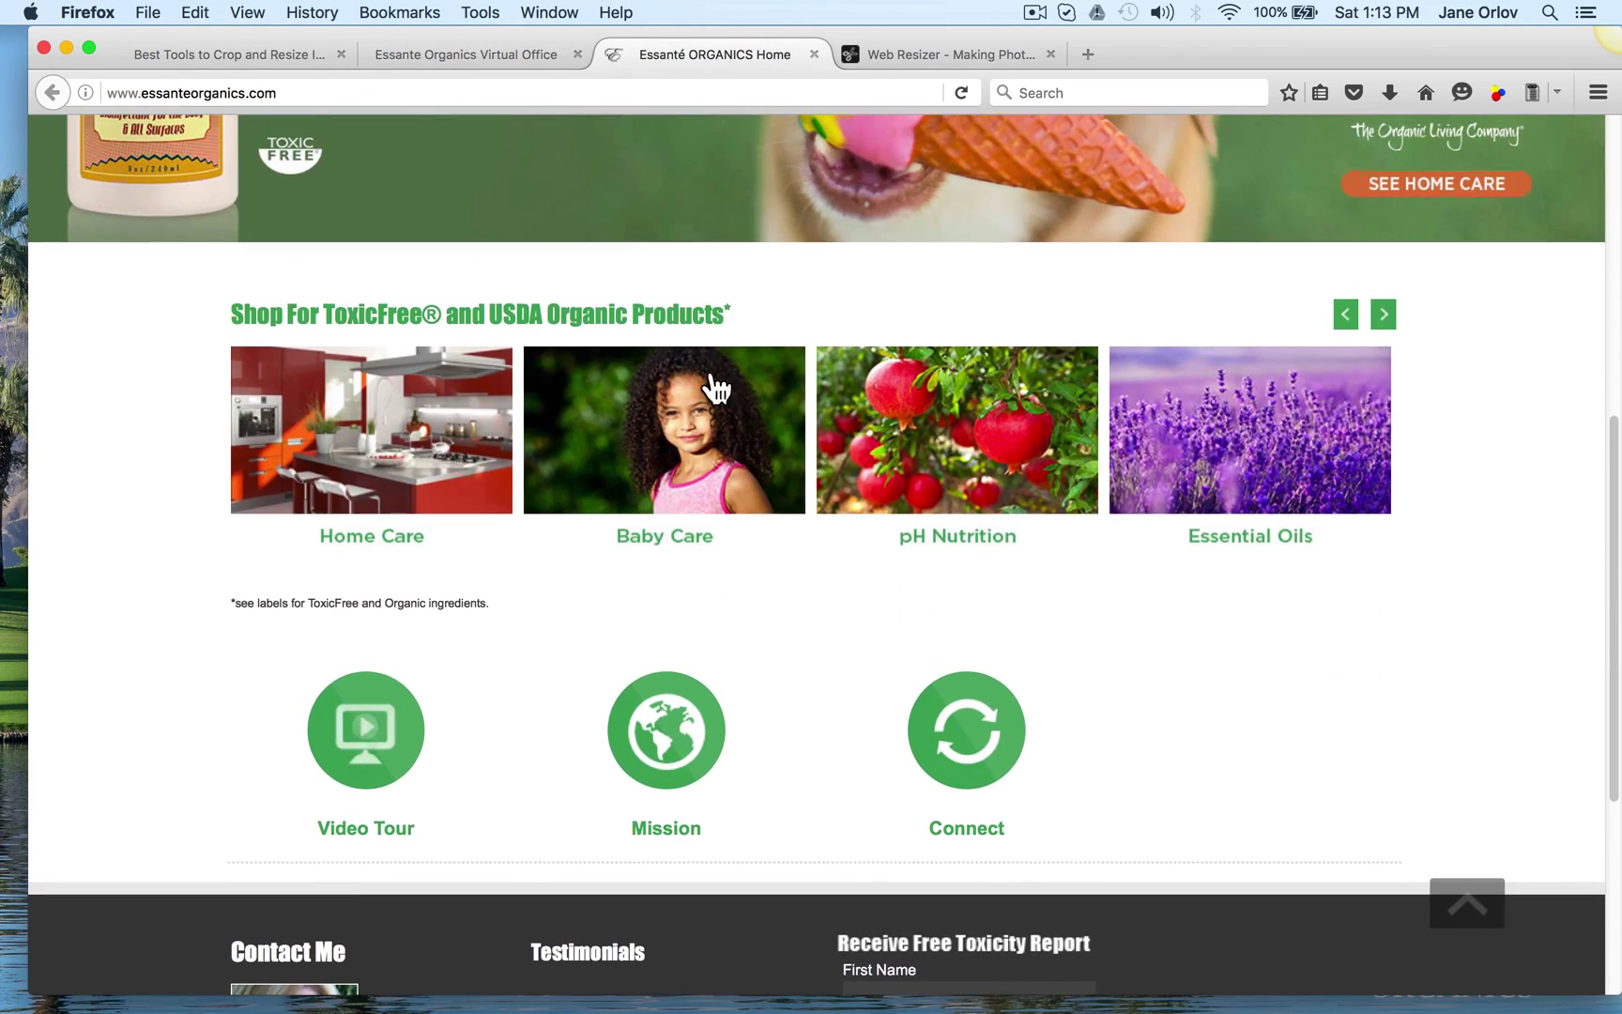
{"action": "left_click", "coordinate": [692, 451]}
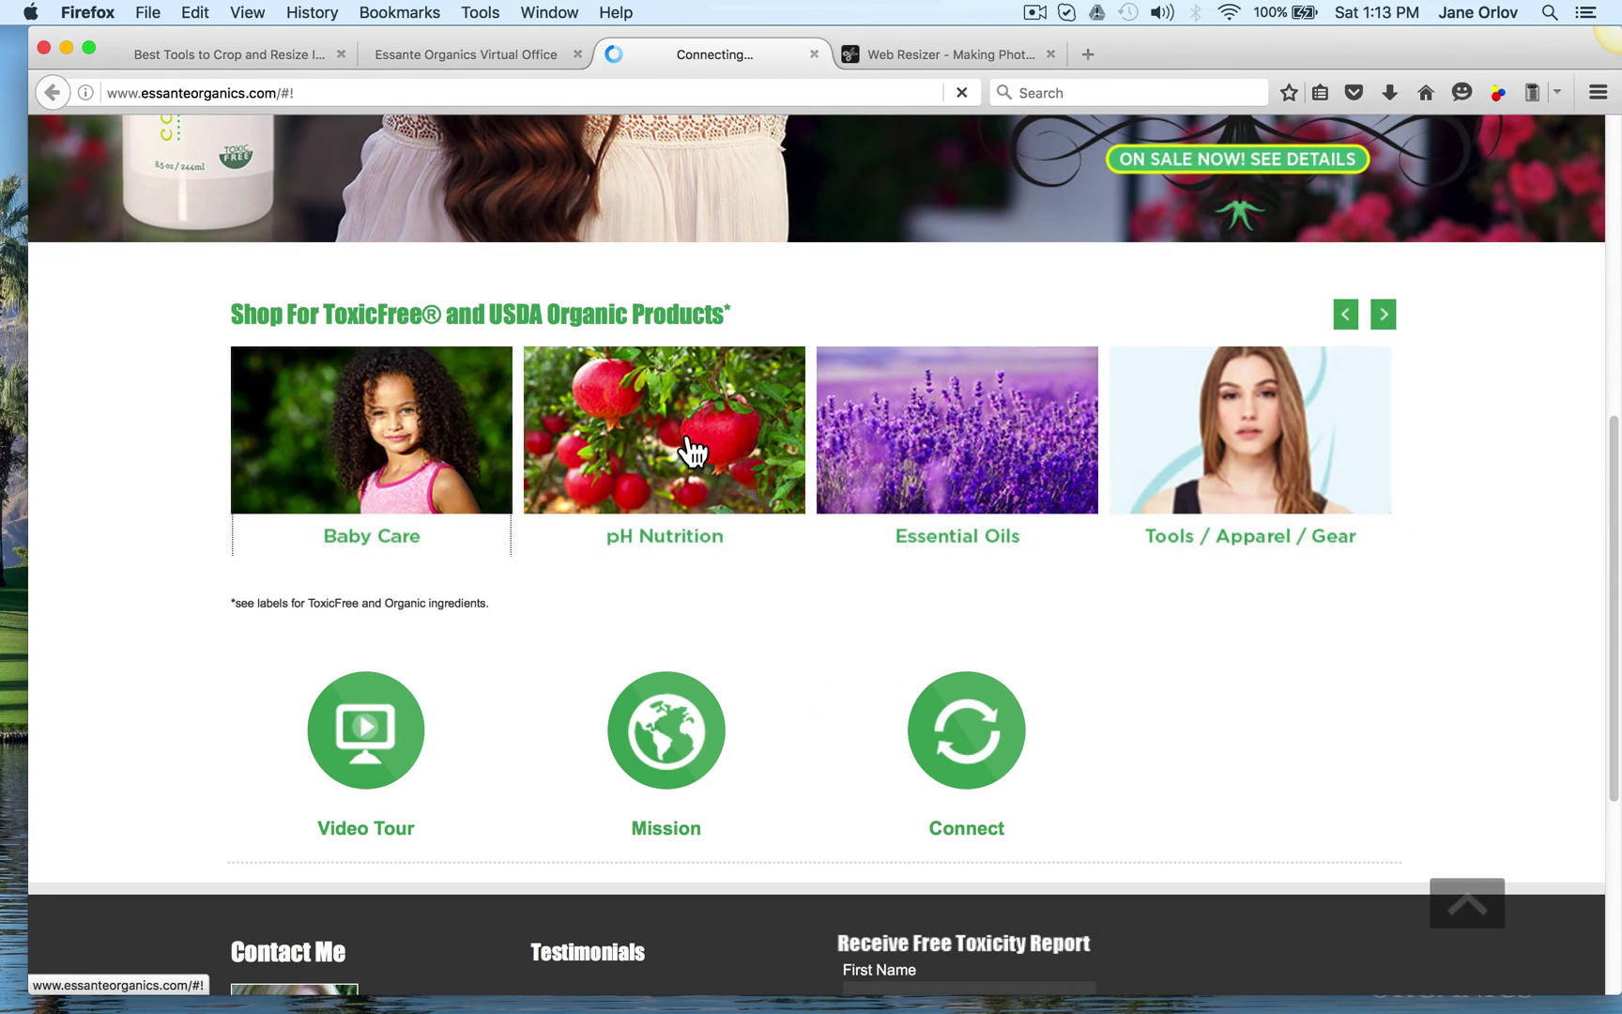